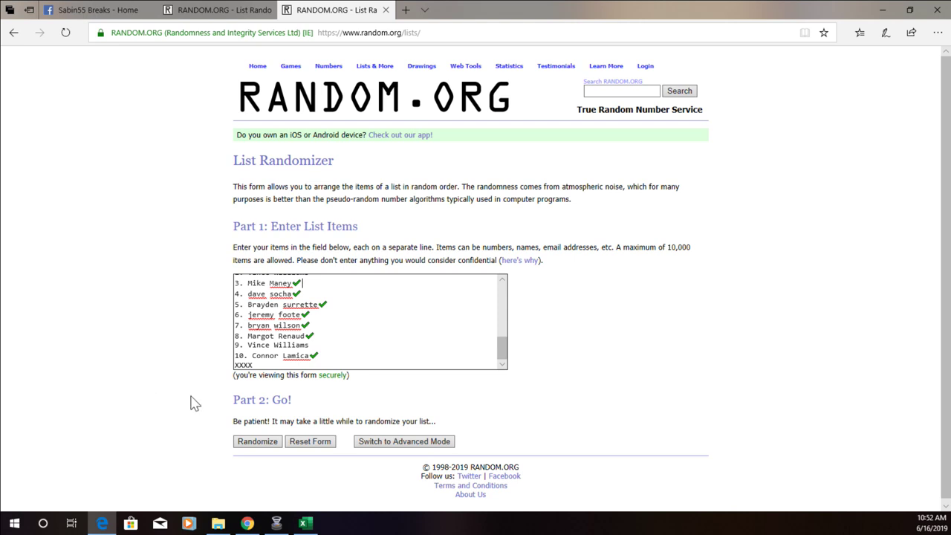
# Shuffle the name list into random order five times in a row.
pyautogui.click(262, 442)
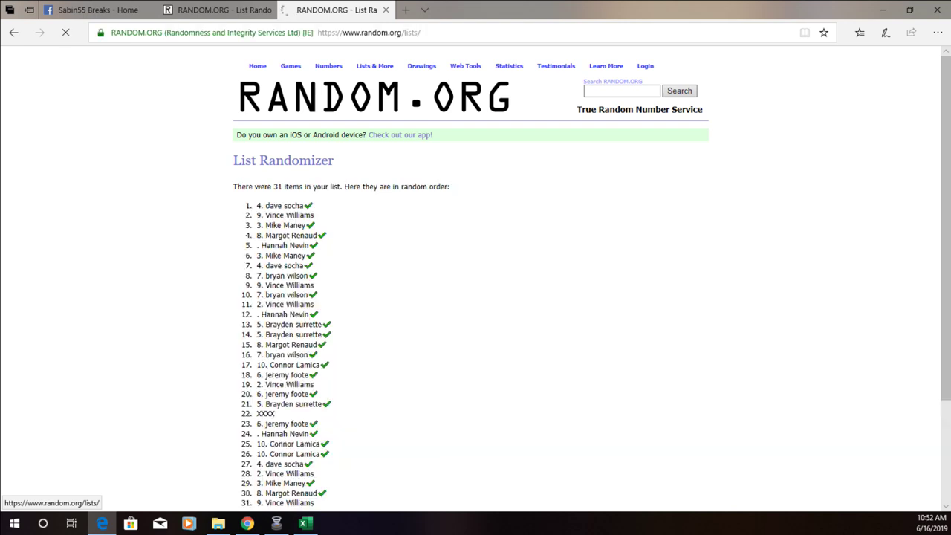
pyautogui.scroll(-2, 213, 358)
pyautogui.scroll(2, 223, 445)
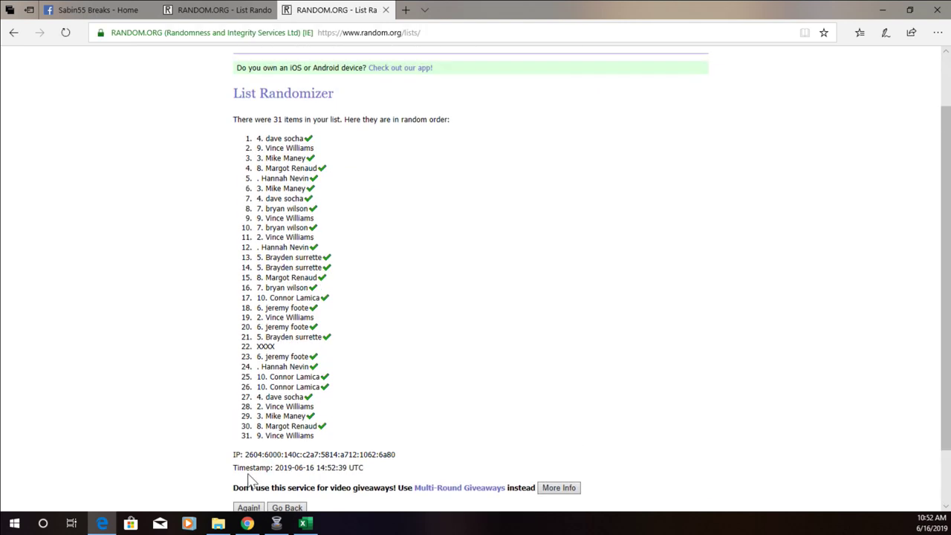
pyautogui.scroll(-2, 245, 468)
pyautogui.click(253, 442)
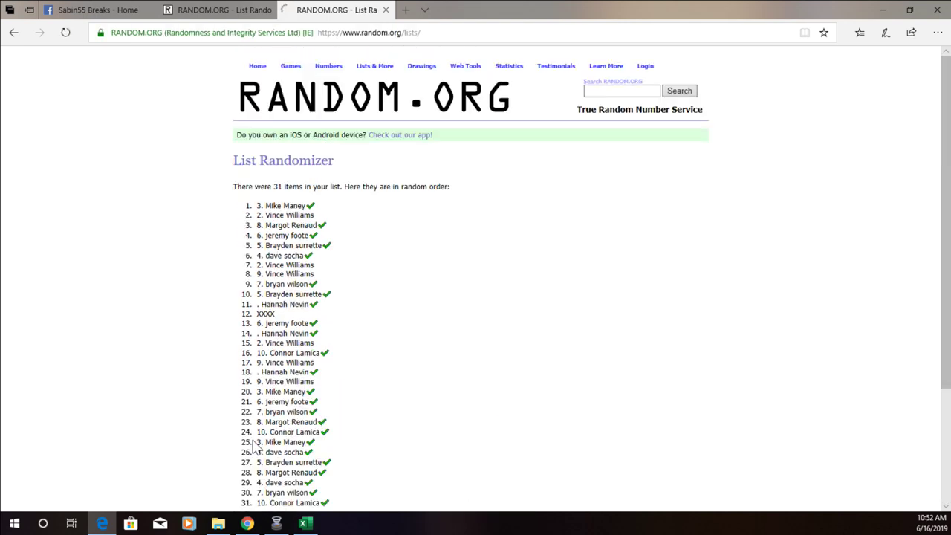
pyautogui.scroll(-3, 160, 412)
pyautogui.click(253, 442)
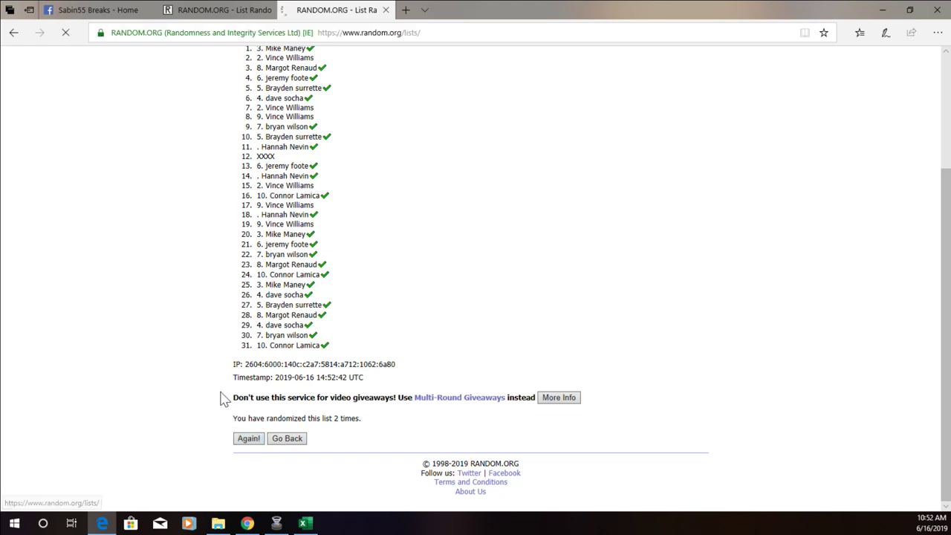
pyautogui.scroll(-3, 219, 397)
pyautogui.click(248, 440)
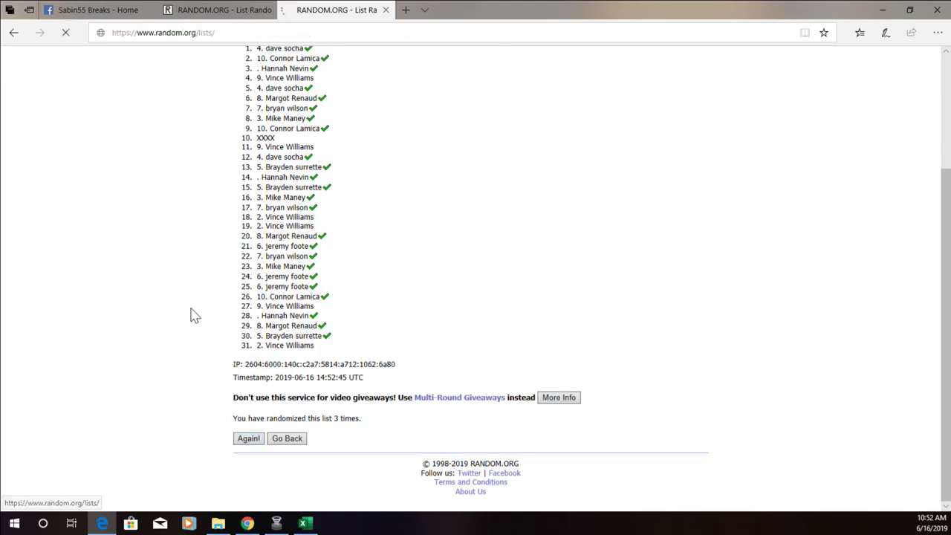
pyautogui.scroll(-3, 242, 440)
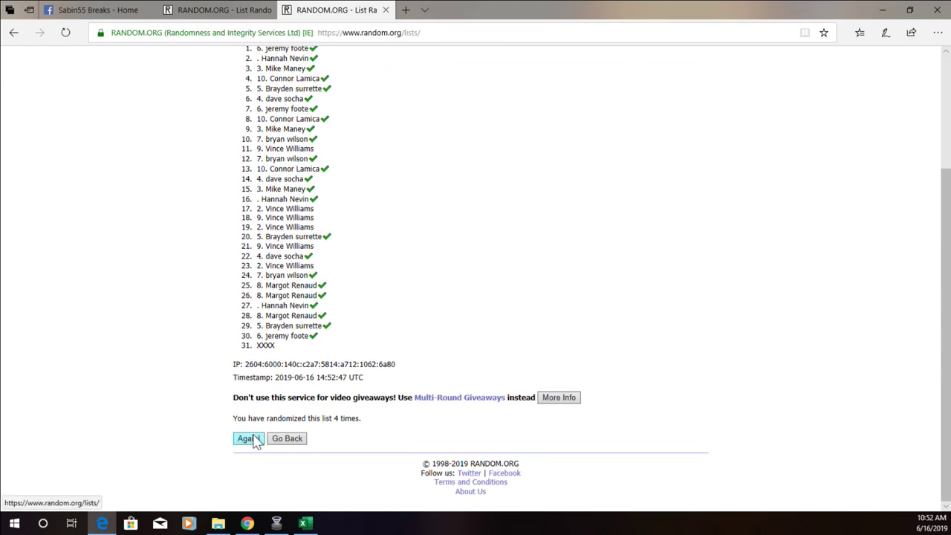
pyautogui.click(248, 440)
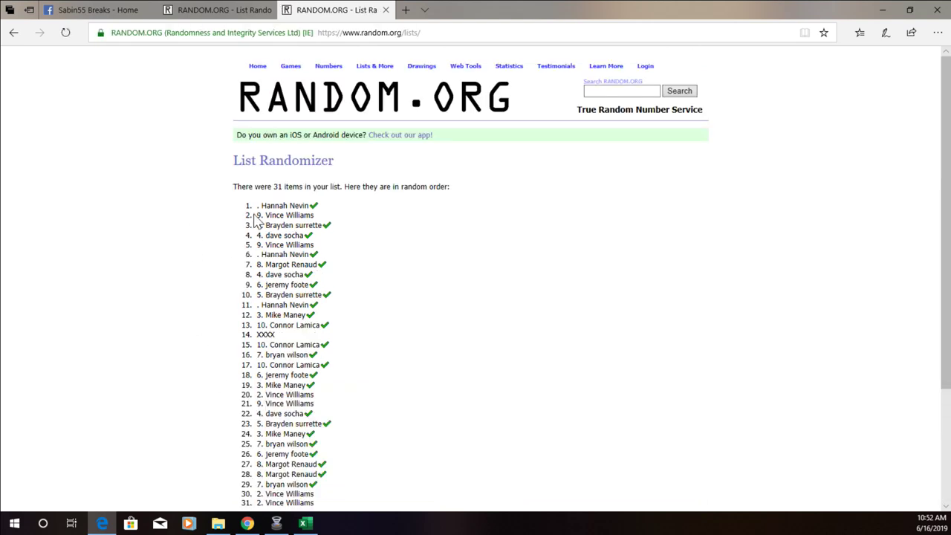
# Copy the randomized list from its intro line through item 16, then return to Excel.
pyautogui.moveTo(257, 206); pyautogui.dragTo(324, 358)
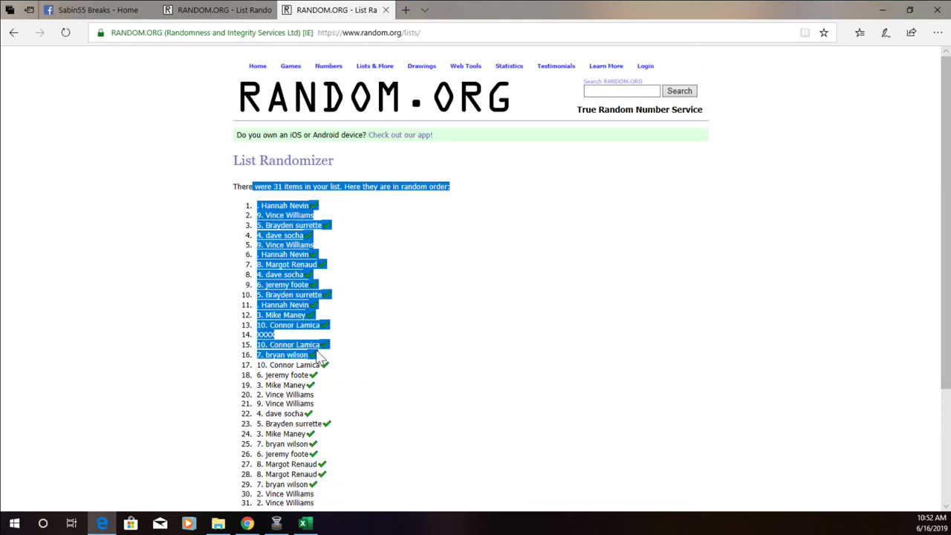
pyautogui.rightClick(276, 275)
pyautogui.click(296, 372)
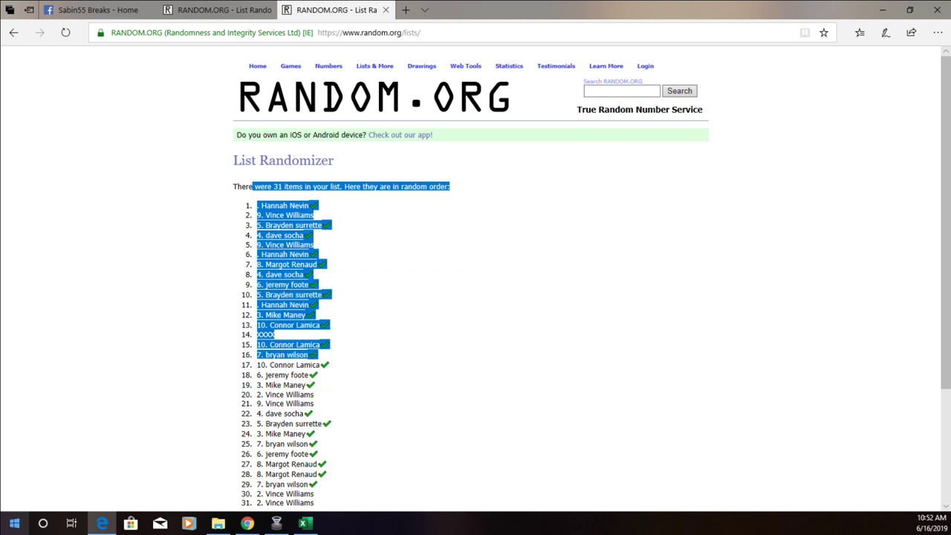
pyautogui.hotkey('alt', 'Tab')
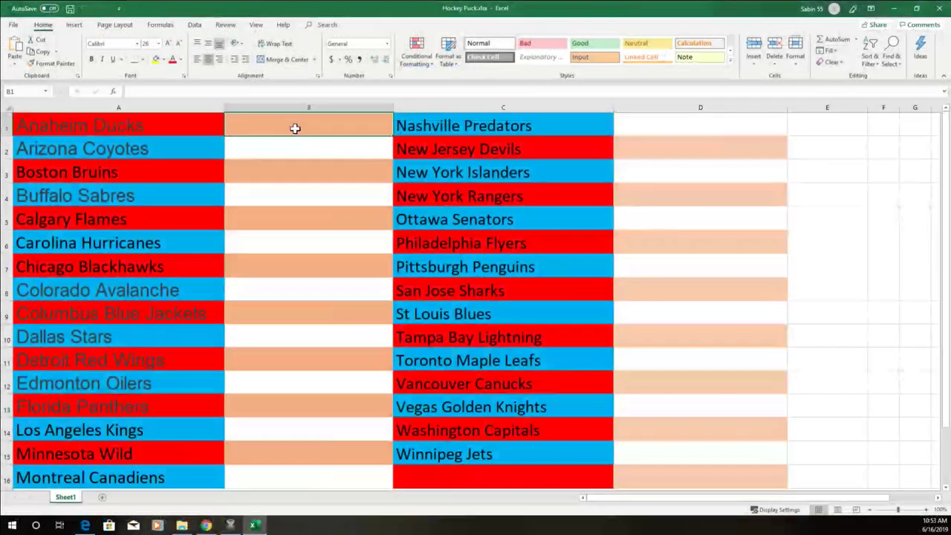
# Paste the copied names into B1:B16, then undo the paste that merged into the header row.
pyautogui.moveTo(295, 128); pyautogui.dragTo(295, 465)
pyautogui.rightClick(295, 323)
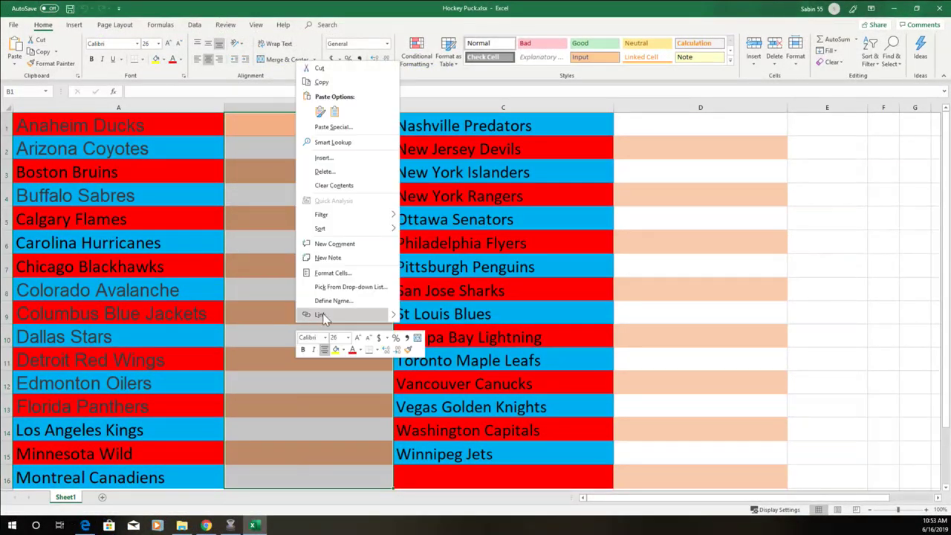
pyautogui.click(334, 112)
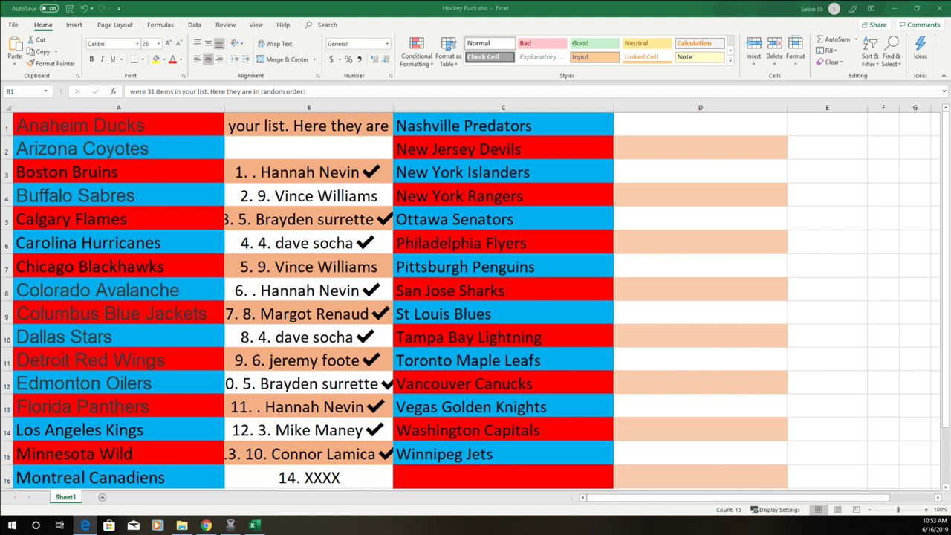
pyautogui.hotkey('ctrl', 'z')
pyautogui.hotkey('ctrl', 'z')
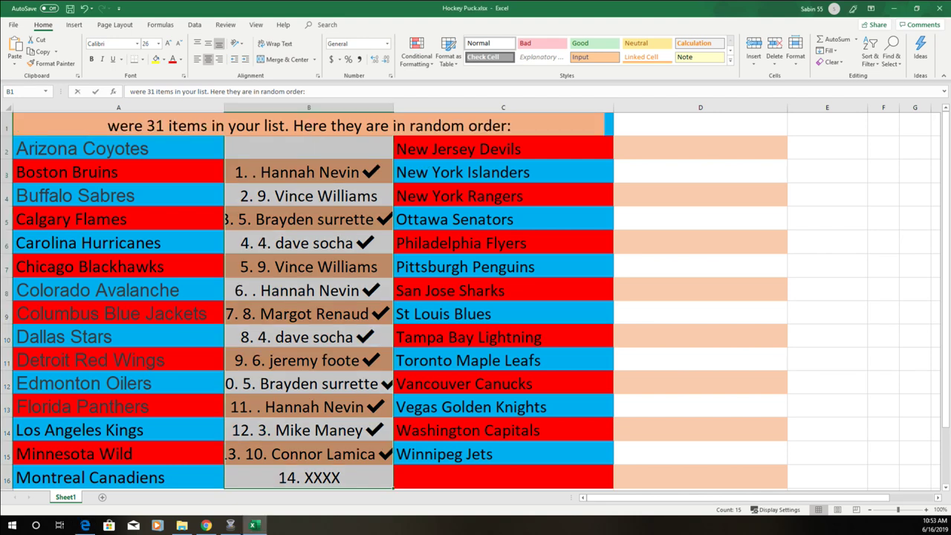
pyautogui.doubleClick(303, 126)
pyautogui.press('Delete')
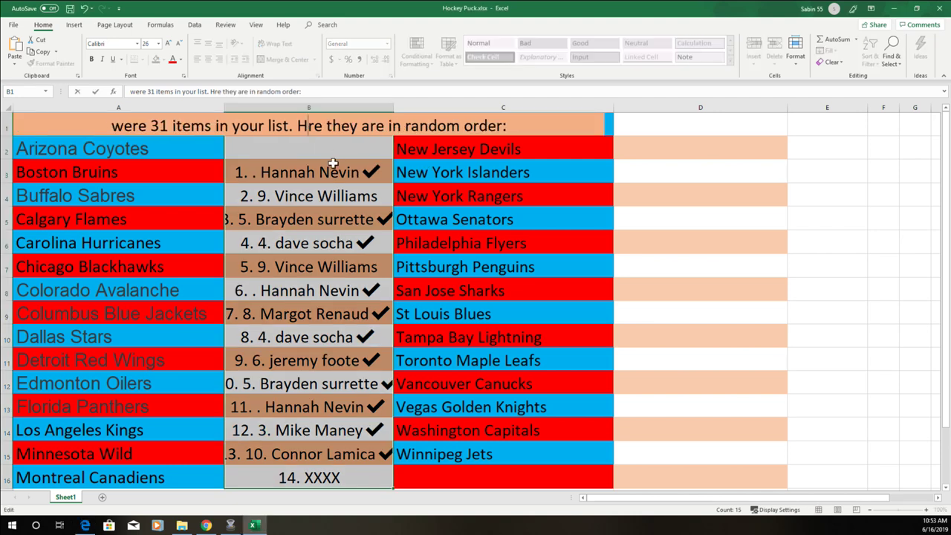
pyautogui.press('Escape')
pyautogui.hotkey('ctrl', 'z')
pyautogui.hotkey('ctrl', 'z')
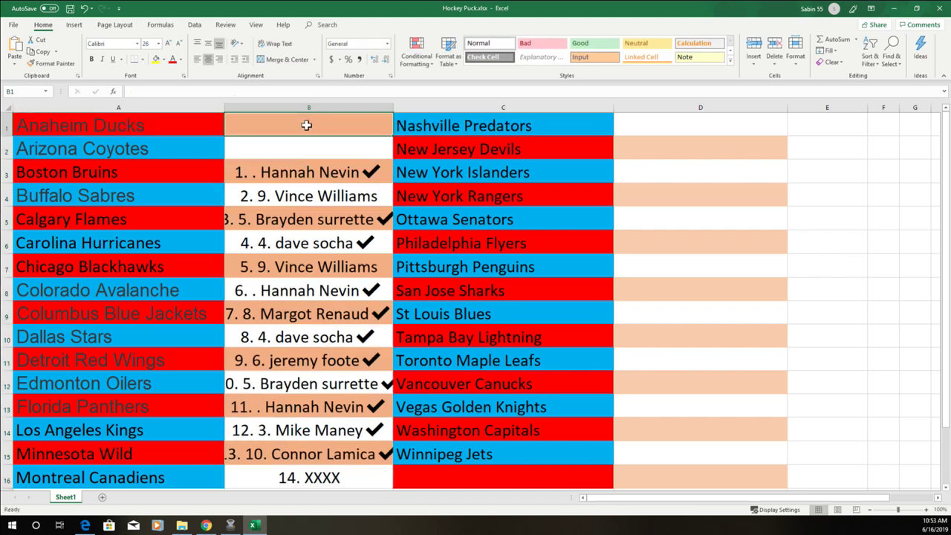
# Paste the randomized names into B1:B16 again as text only.
pyautogui.moveTo(306, 125); pyautogui.dragTo(308, 476)
pyautogui.rightClick(300, 343)
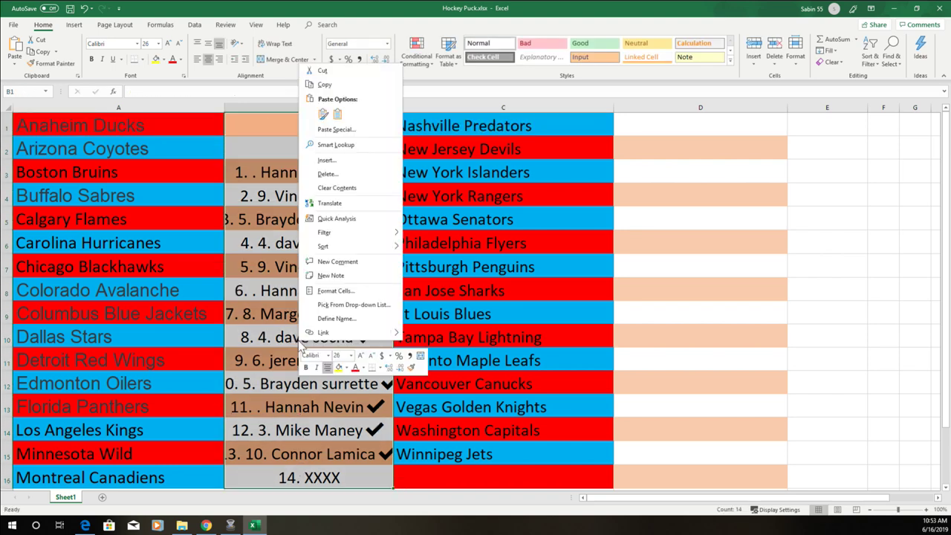
pyautogui.click(336, 115)
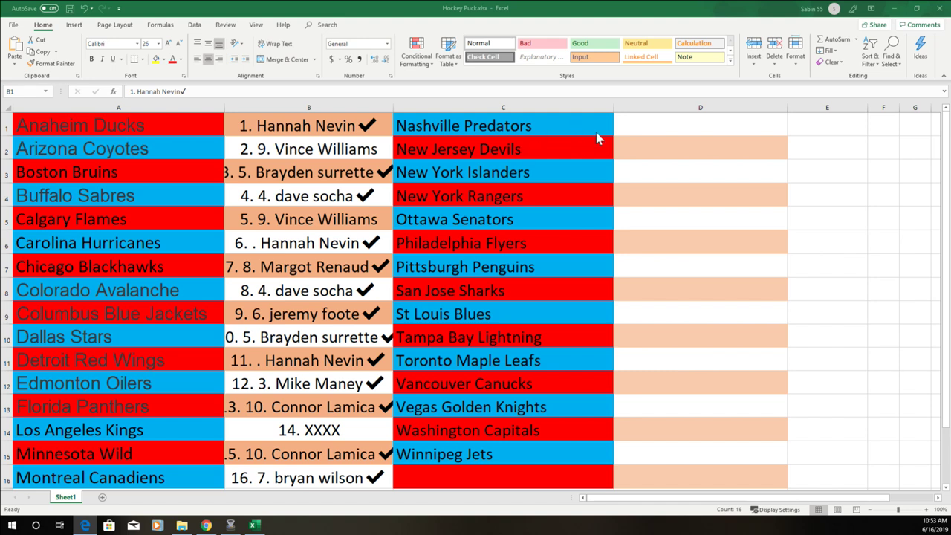
# Paste the remaining 15 randomized names into D1:D15 as text only.
pyautogui.click(661, 126)
pyautogui.press('F2')
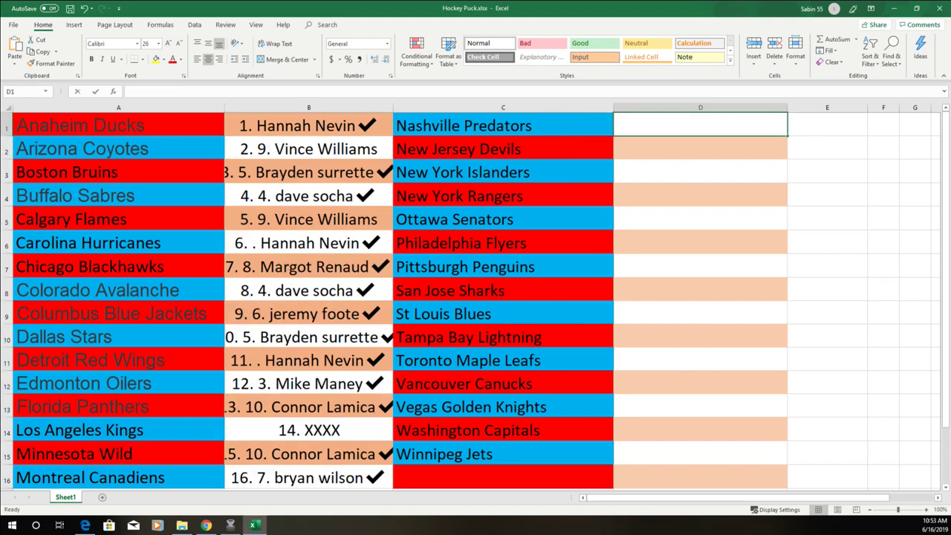
pyautogui.moveTo(668, 123); pyautogui.dragTo(669, 454)
pyautogui.rightClick(661, 349)
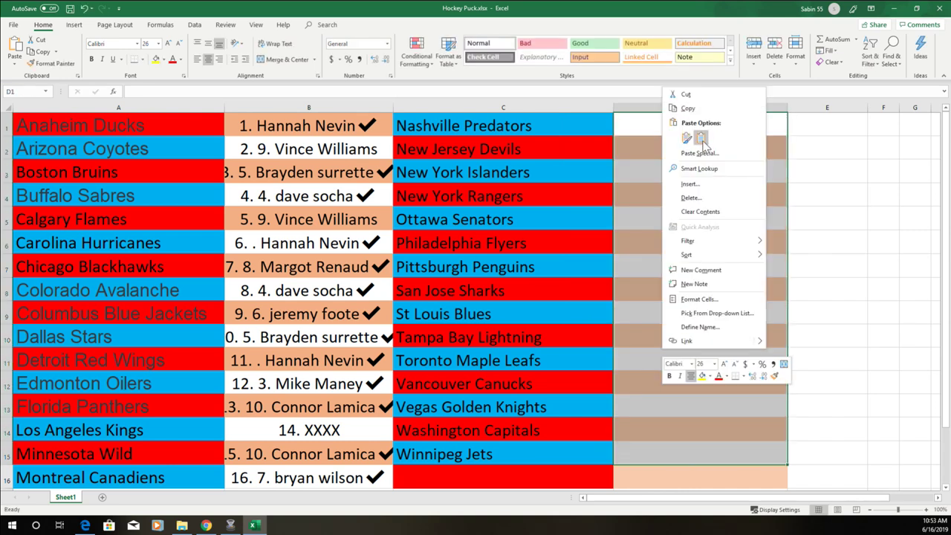
pyautogui.click(702, 140)
pyautogui.click(696, 288)
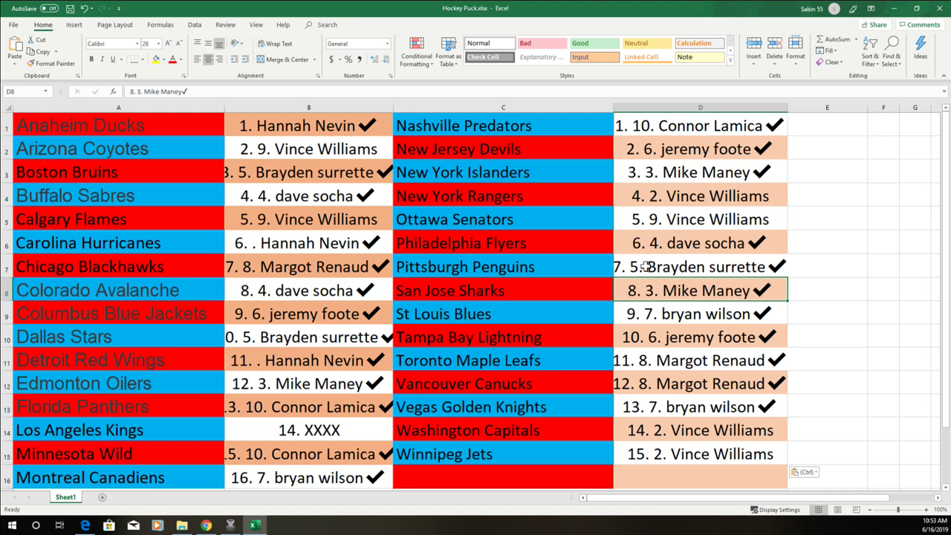
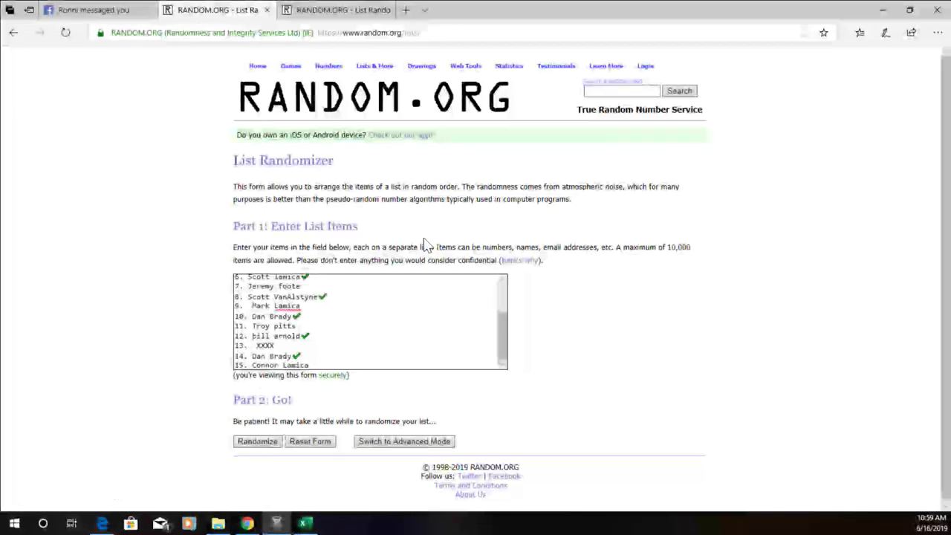
pyautogui.scroll(2, 370, 321)
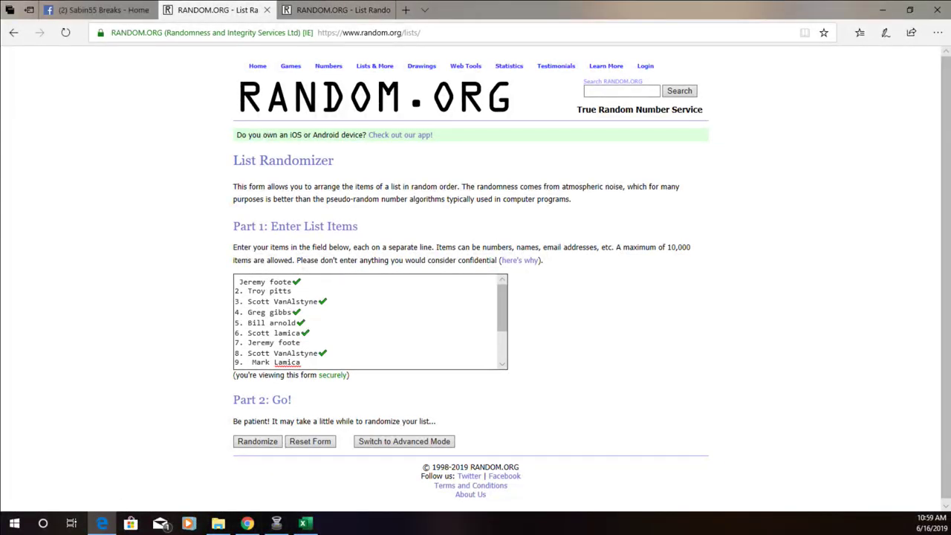
pyautogui.scroll(-2, 312, 334)
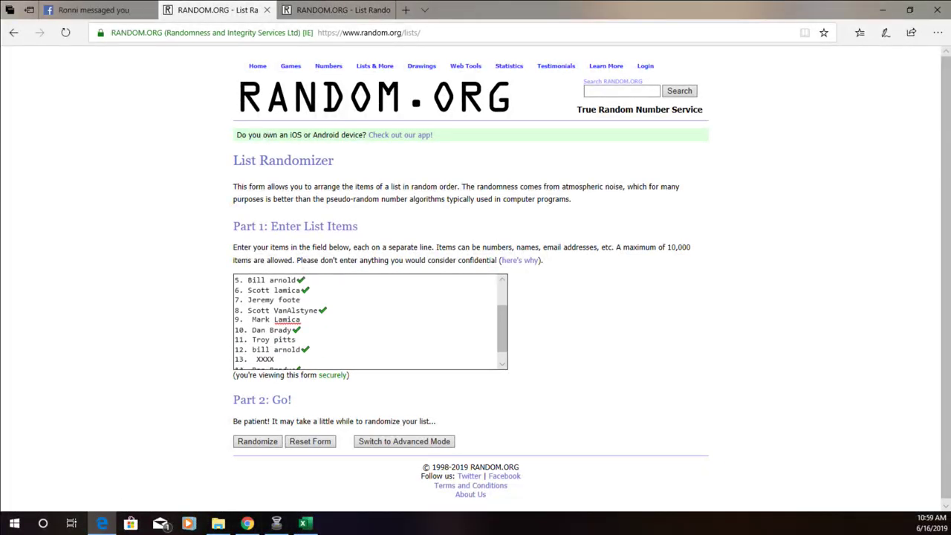
pyautogui.scroll(-1, 311, 334)
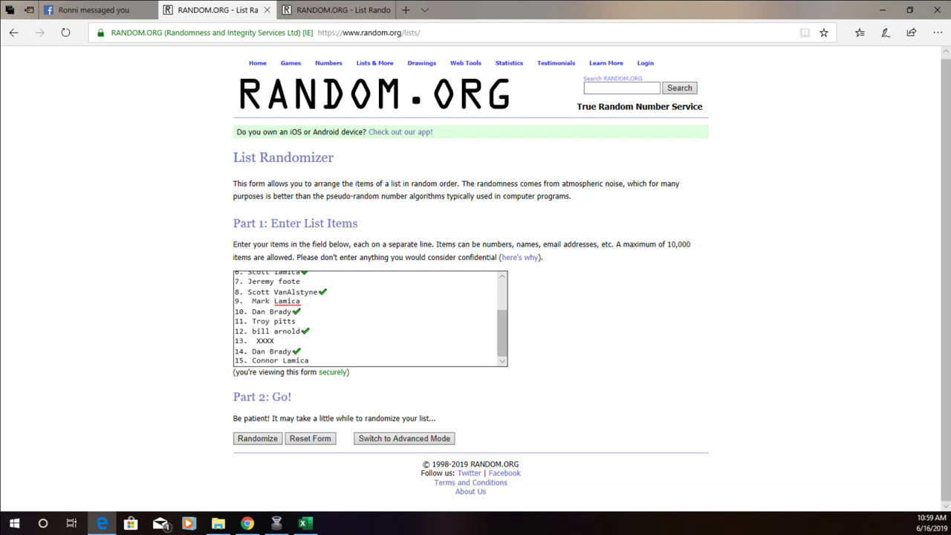
pyautogui.scroll(3, 312, 334)
pyautogui.scroll(-1, 312, 335)
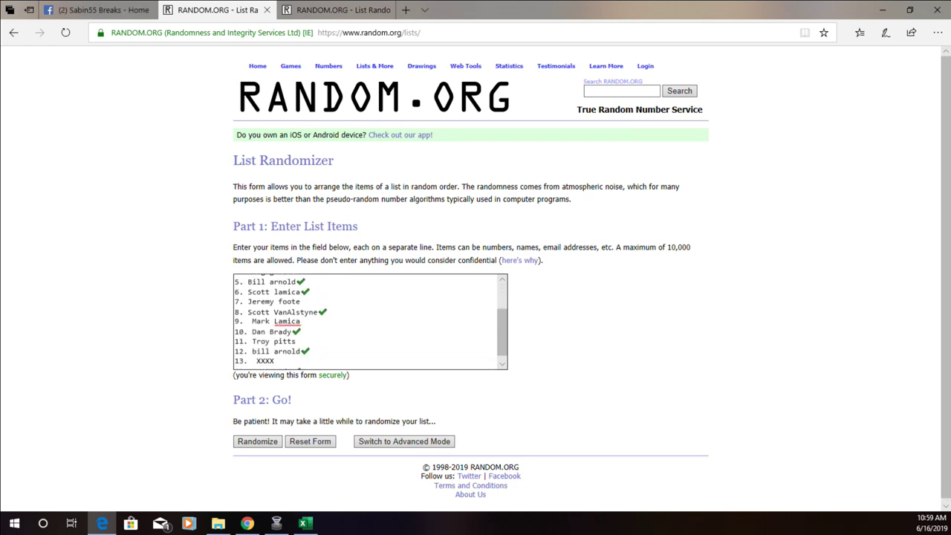
pyautogui.scroll(-2, 311, 330)
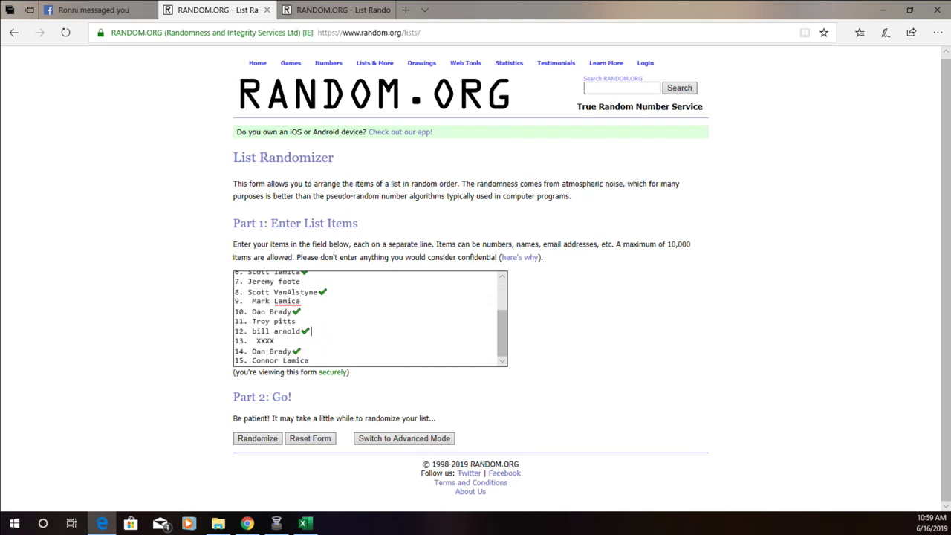
pyautogui.click(274, 340)
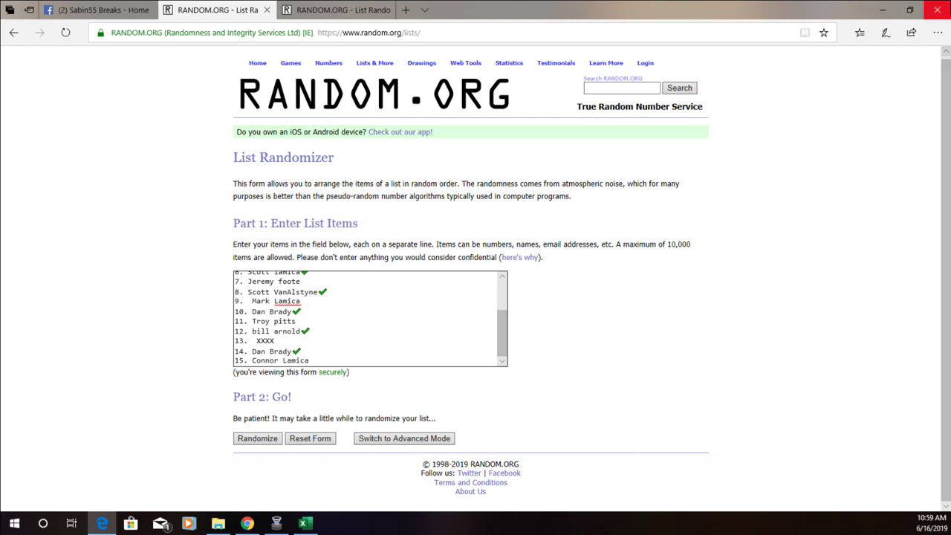
pyautogui.hotkey('ctrl', 'Home')
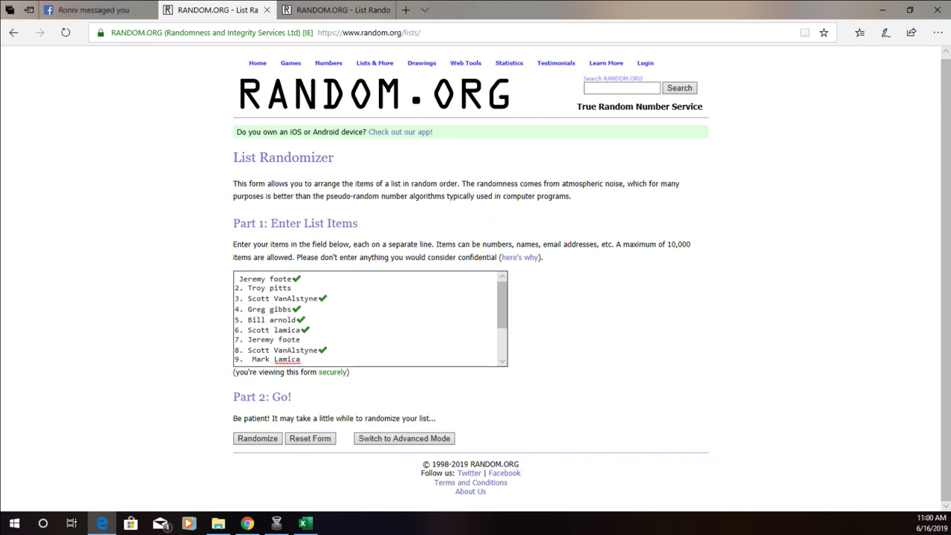
pyautogui.press('Down')
pyautogui.press('Down')
pyautogui.press('Down')
pyautogui.press('Down')
pyautogui.press('Down')
pyautogui.press('Down')
pyautogui.press('Down')
pyautogui.press('Down')
pyautogui.press('Down')
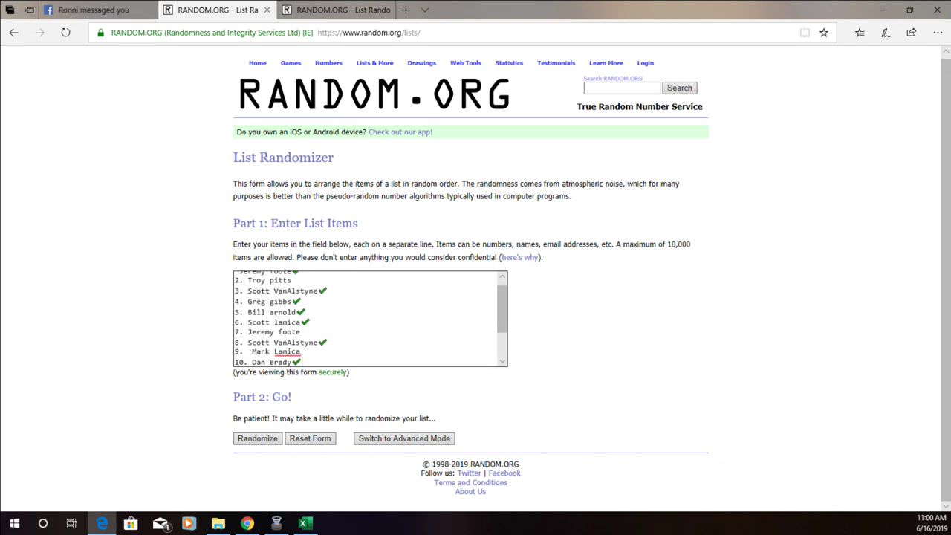
pyautogui.press('End')
pyautogui.scroll(-1, 370, 318)
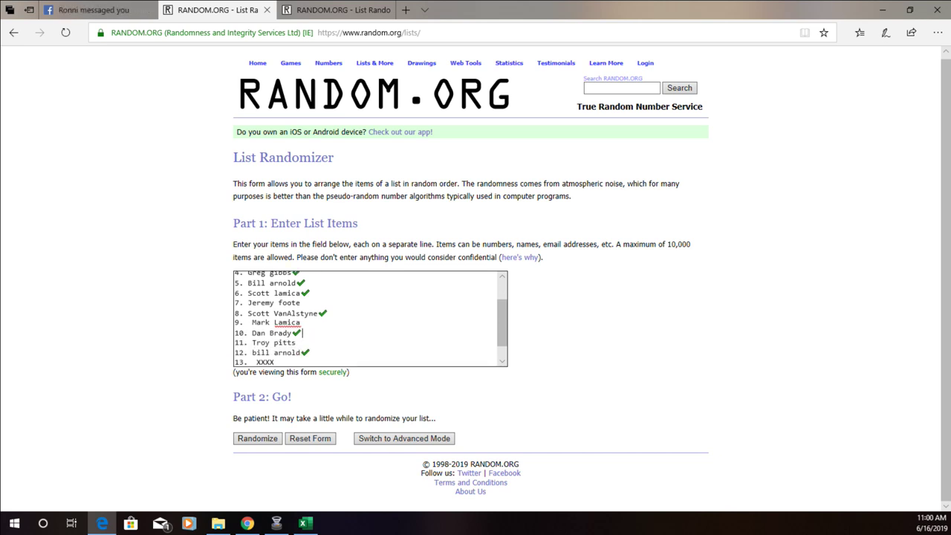
pyautogui.scroll(-2, 370, 318)
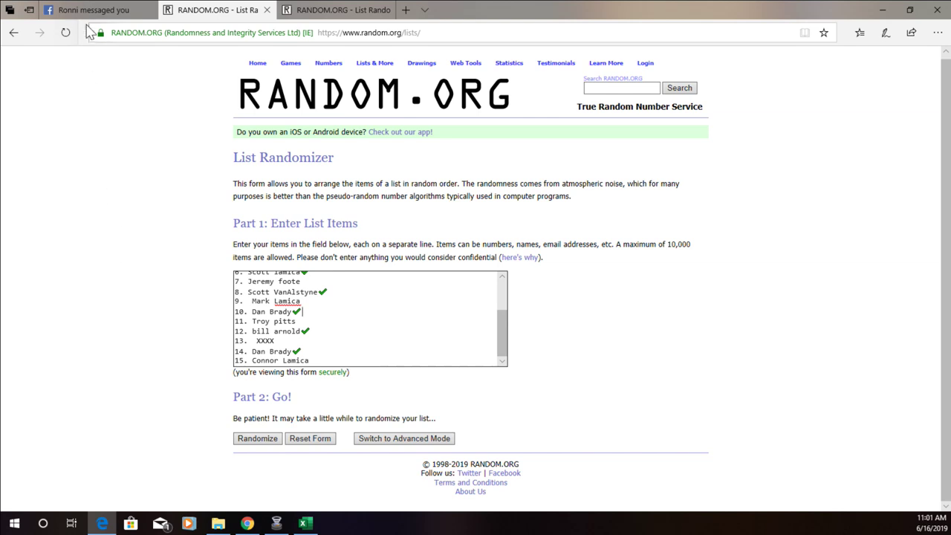
# Shuffle the 15 participant names and copy the shuffled list.
pyautogui.click(256, 440)
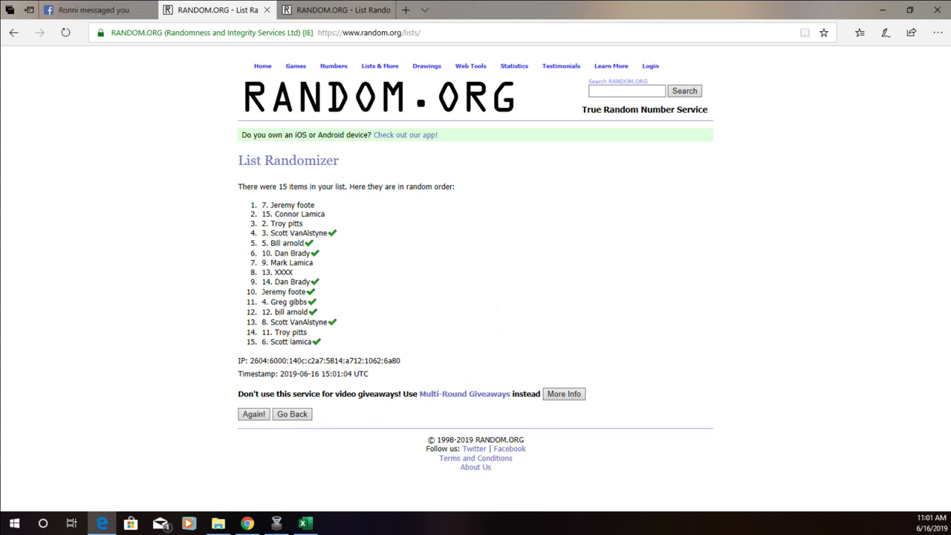
pyautogui.moveTo(260, 192); pyautogui.dragTo(312, 343)
pyautogui.moveTo(258, 202); pyautogui.dragTo(321, 343)
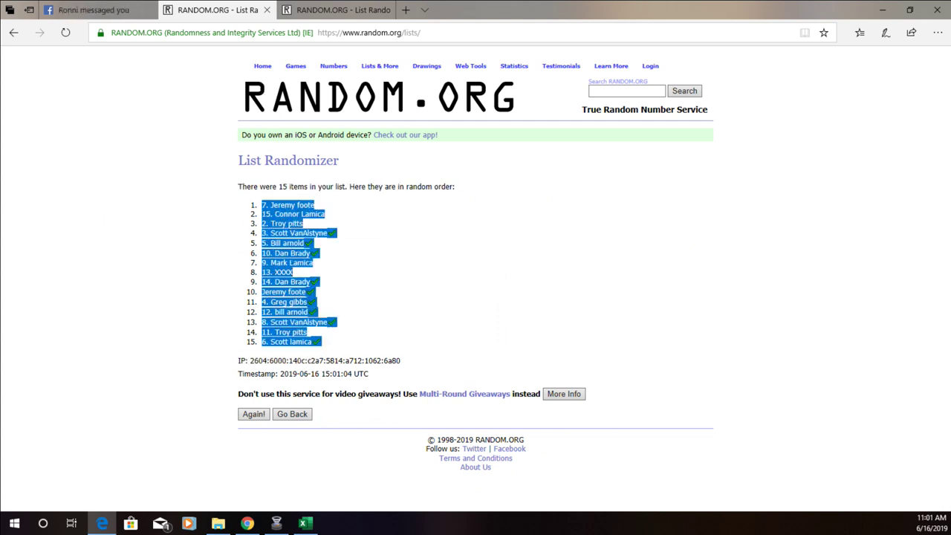
pyautogui.rightClick(287, 269)
pyautogui.click(298, 364)
# Paste the shuffled names twice into an empty List Randomizer form to make a 30-item list.
pyautogui.click(390, 80)
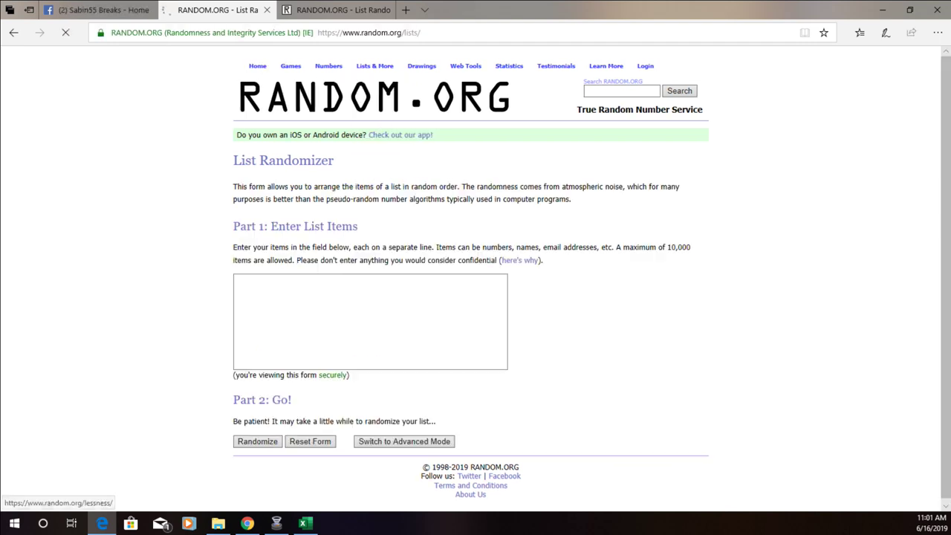
pyautogui.rightClick(369, 304)
pyautogui.click(384, 358)
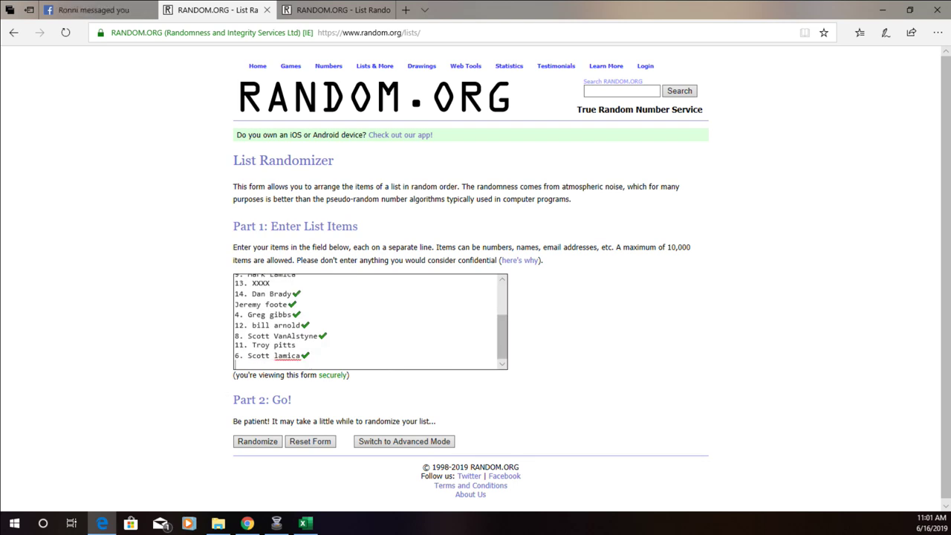
pyautogui.rightClick(250, 365)
pyautogui.click(268, 427)
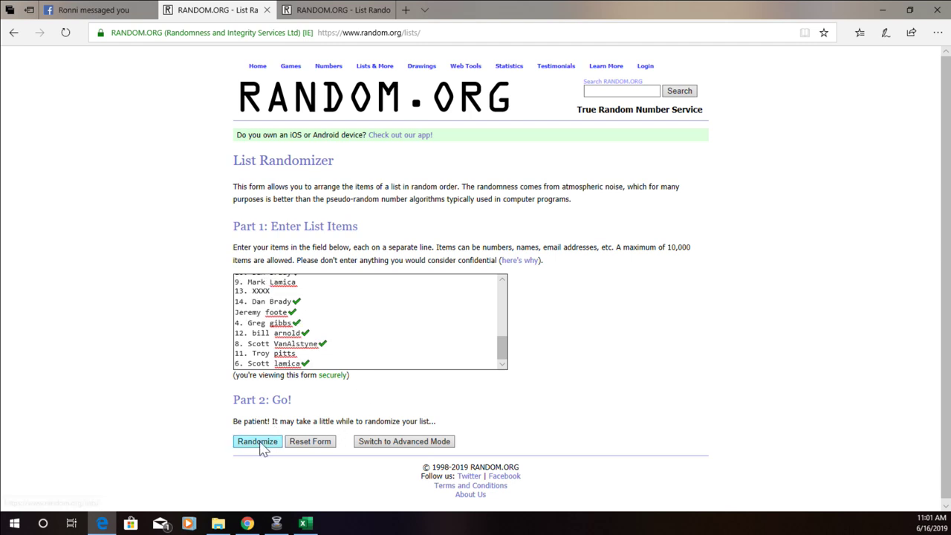
# Reshuffle the 30-item list five times, then select entries 1 through 15.
pyautogui.click(260, 448)
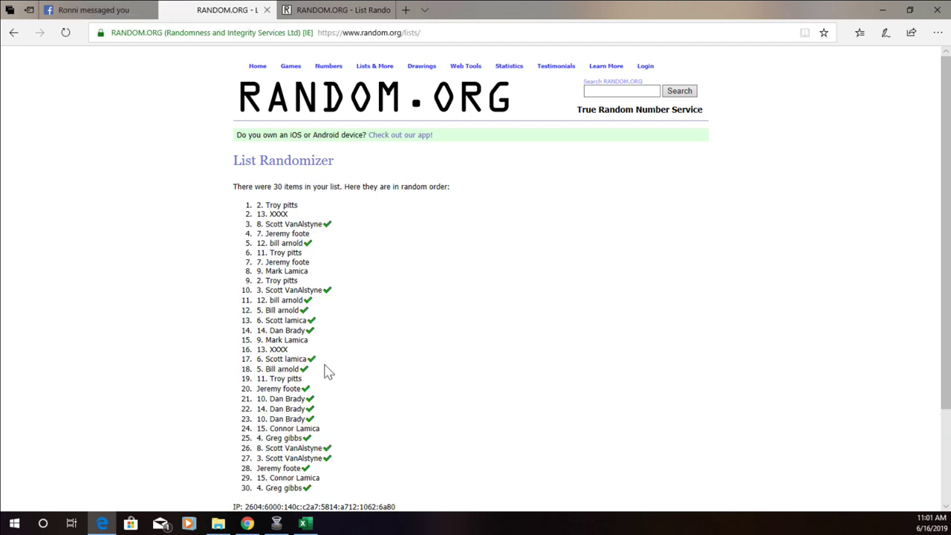
pyautogui.scroll(-1, 350, 325)
pyautogui.click(248, 490)
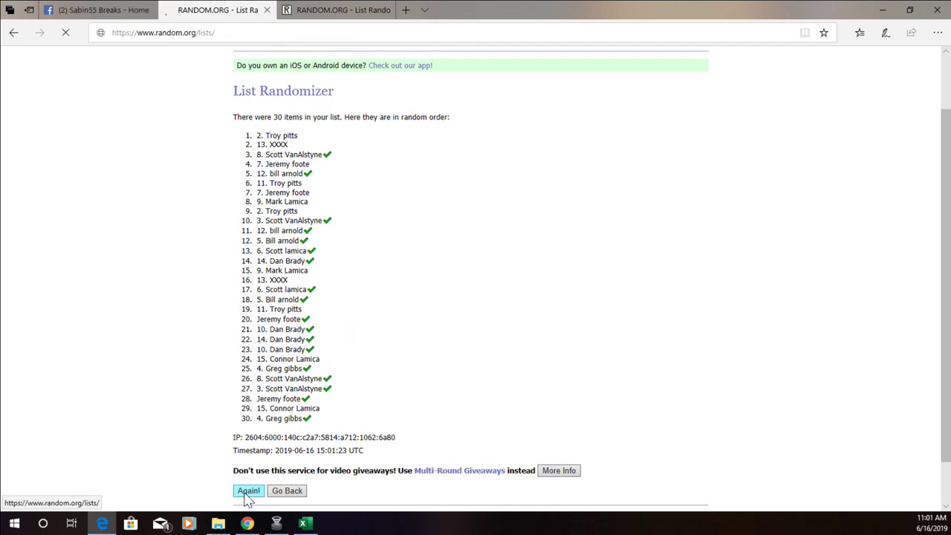
pyautogui.scroll(-2, 226, 337)
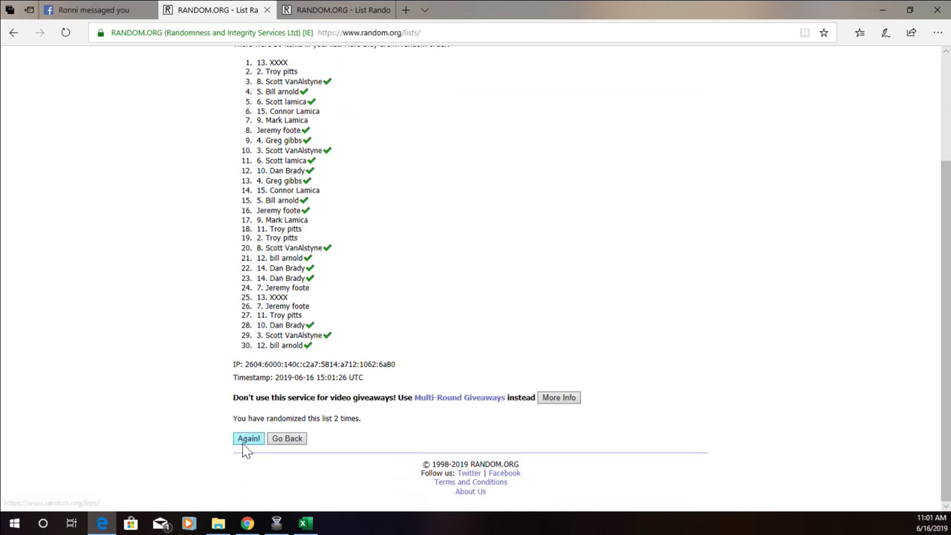
pyautogui.click(245, 440)
pyautogui.scroll(-2, 208, 330)
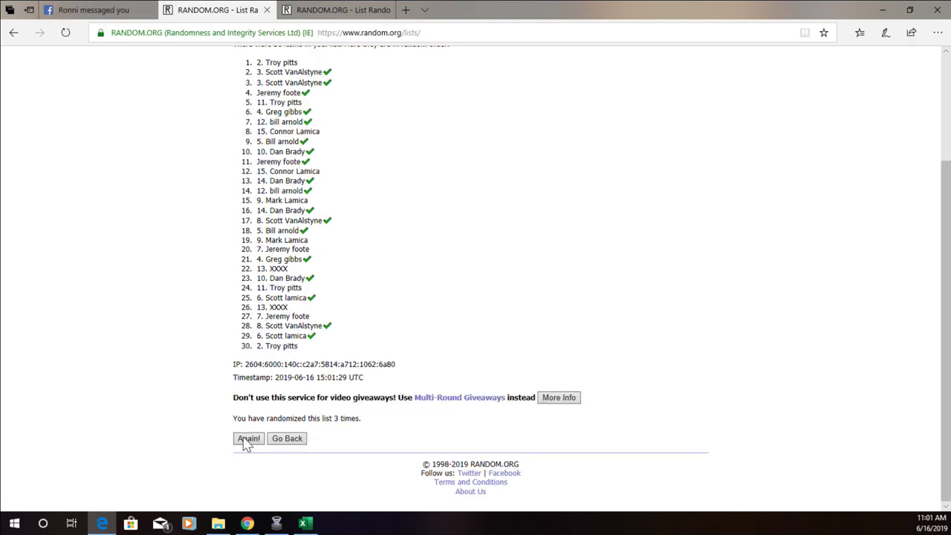
pyautogui.click(246, 439)
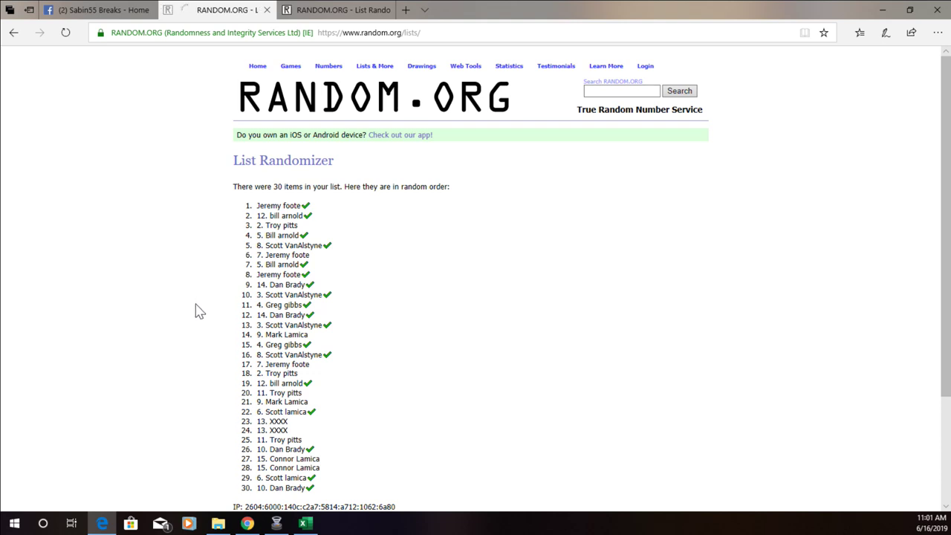
pyautogui.scroll(-1, 193, 349)
pyautogui.scroll(-2, 257, 431)
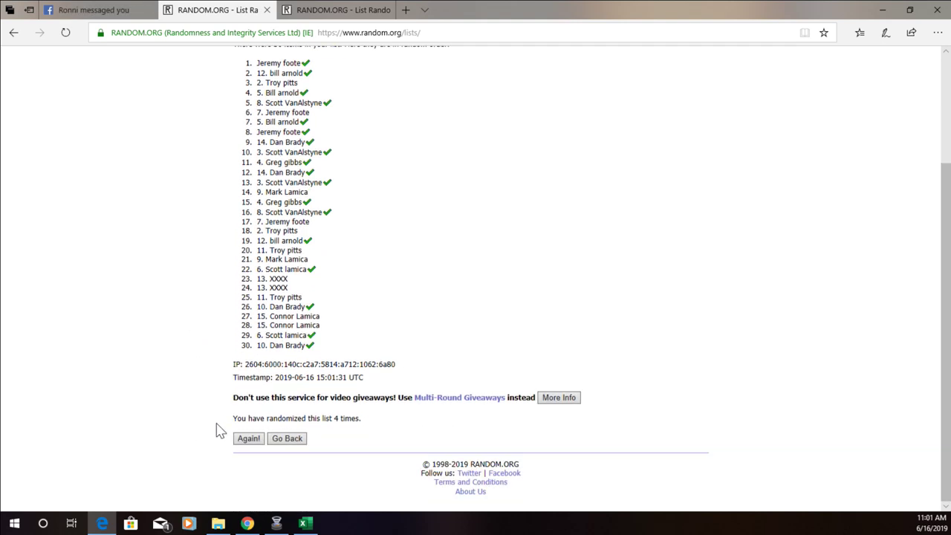
pyautogui.click(254, 444)
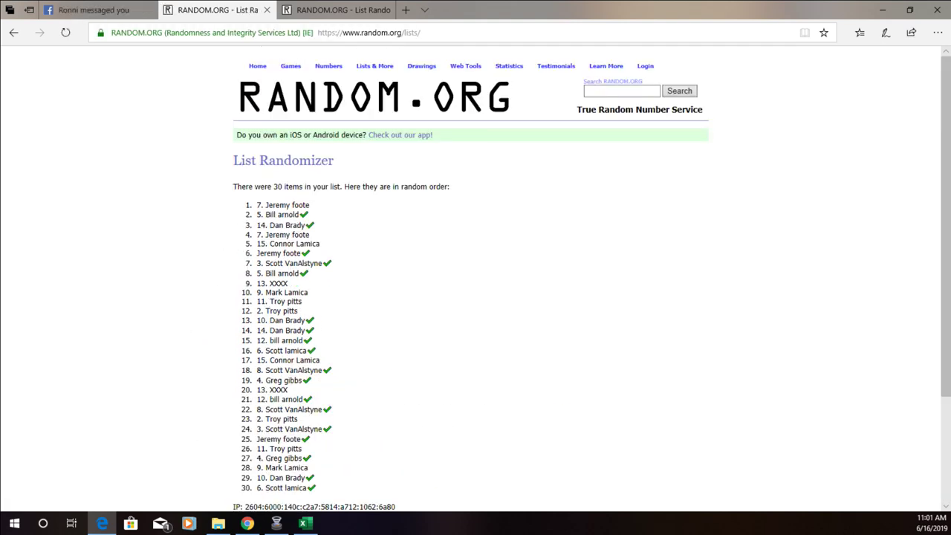
pyautogui.moveTo(257, 205); pyautogui.dragTo(312, 341)
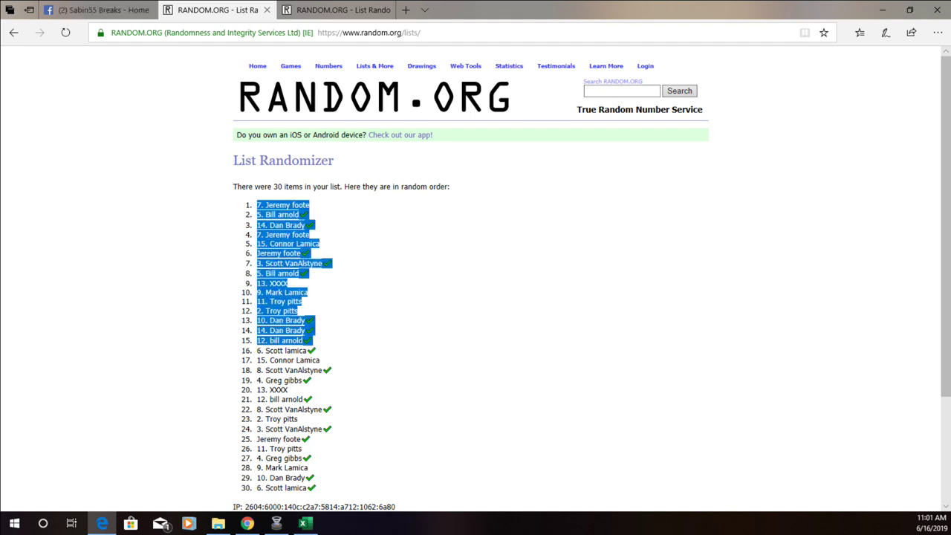
pyautogui.rightClick(267, 299)
# Copy the selected entries and paste them into column B beside the teams, accepting the size mismatch.
pyautogui.click(290, 396)
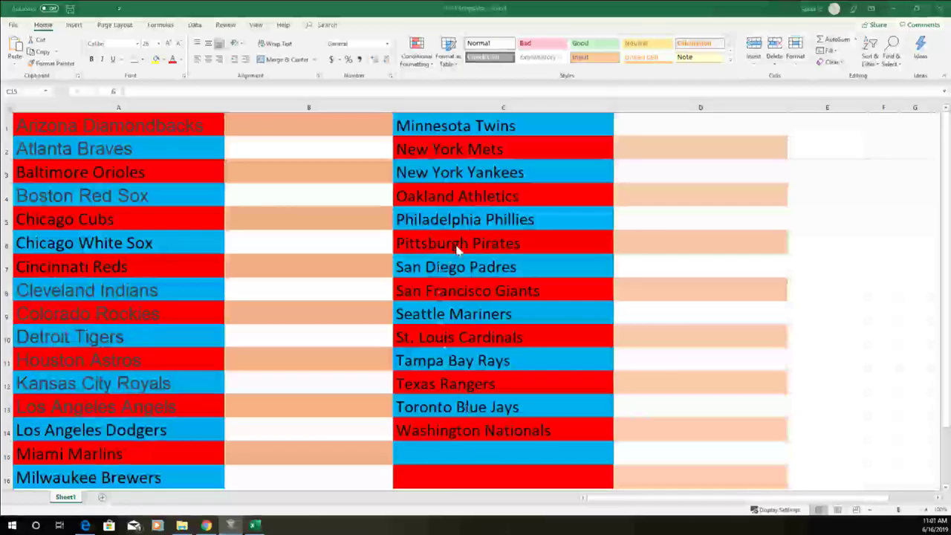
pyautogui.click(284, 126)
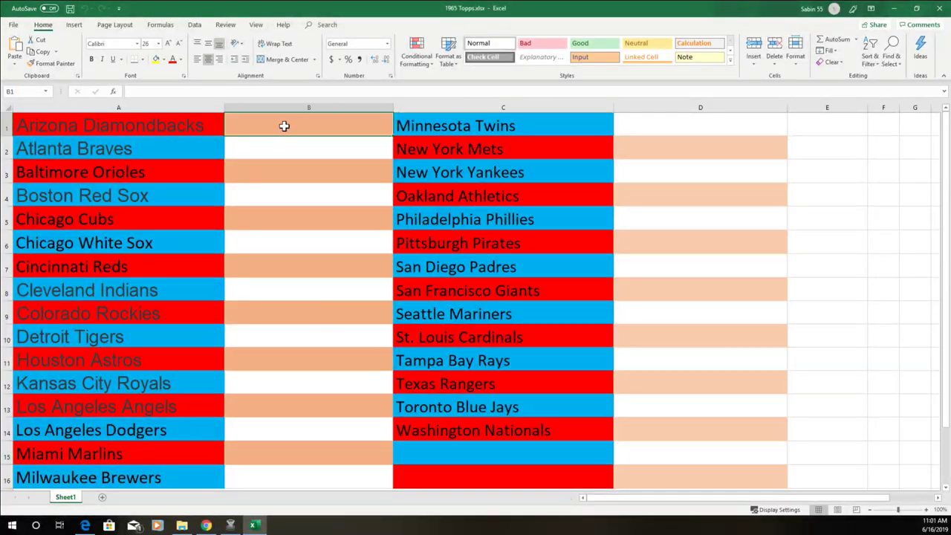
pyautogui.press('F2')
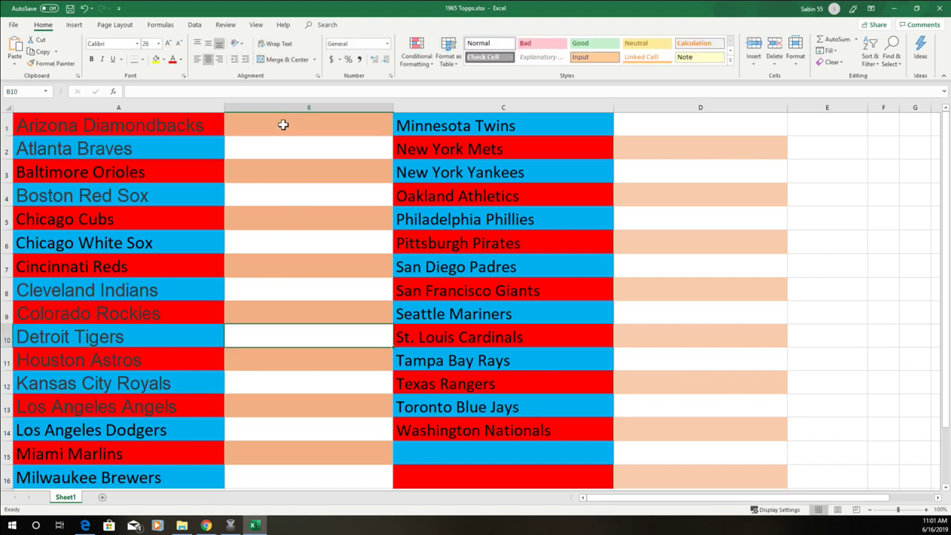
pyautogui.moveTo(283, 123); pyautogui.dragTo(298, 474)
pyautogui.rightClick(297, 269)
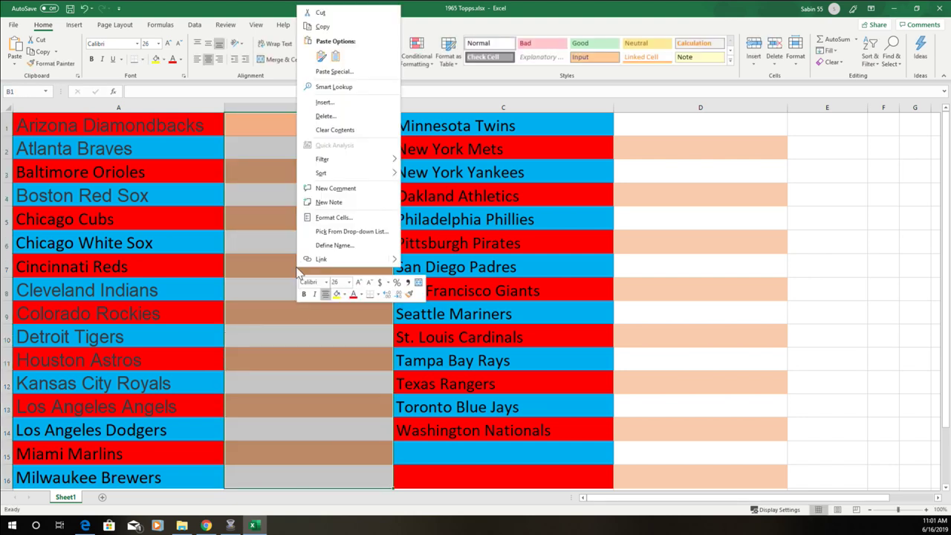
pyautogui.click(335, 59)
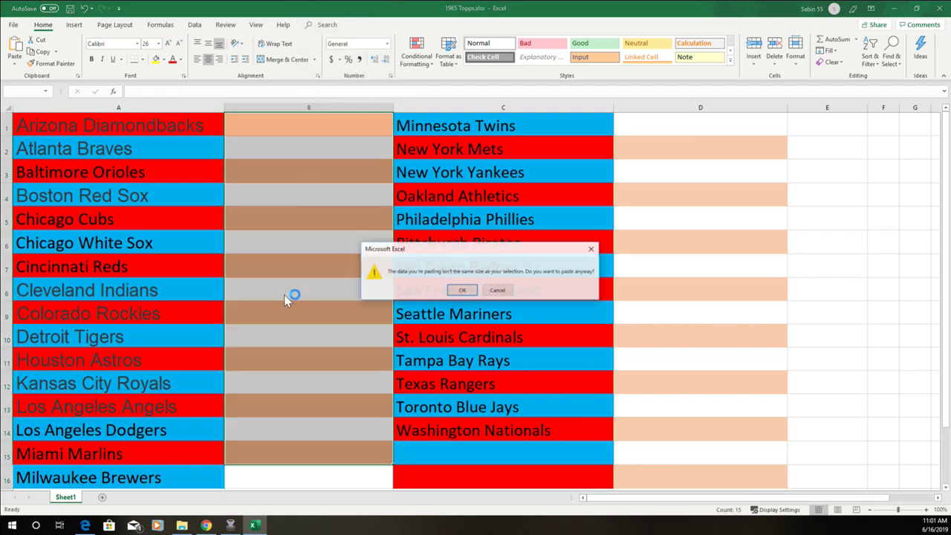
pyautogui.click(463, 291)
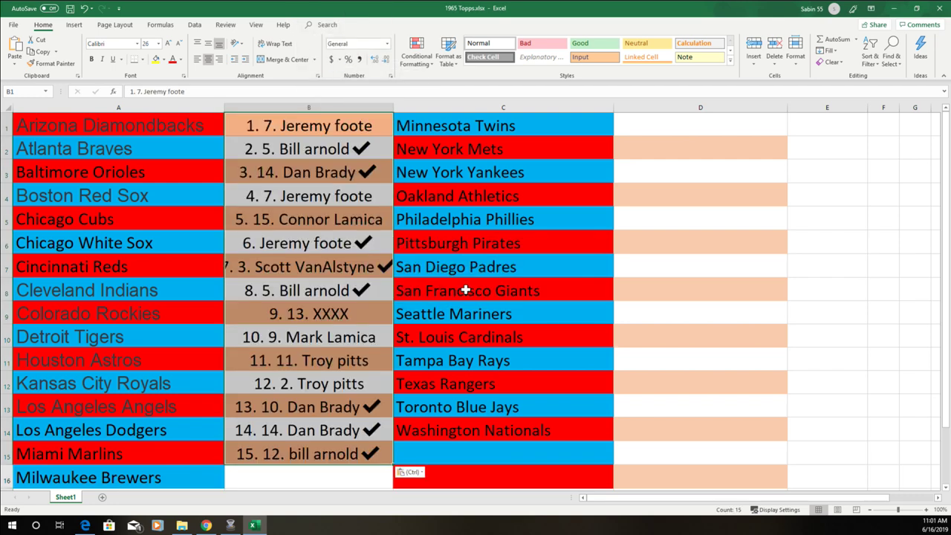
pyautogui.click(281, 126)
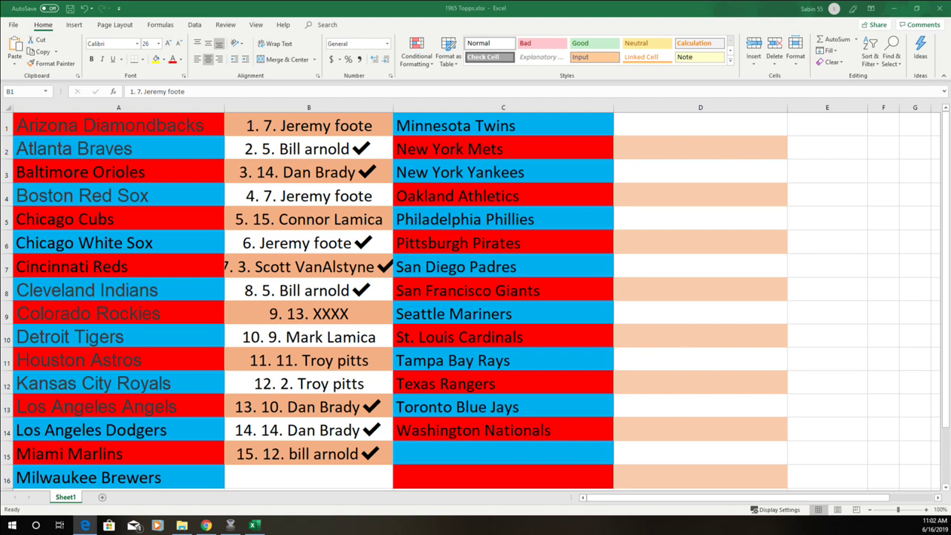
# Repaste the list into B1:B16 with Match Destination Formatting, accepting the size mismatch.
pyautogui.click(307, 123)
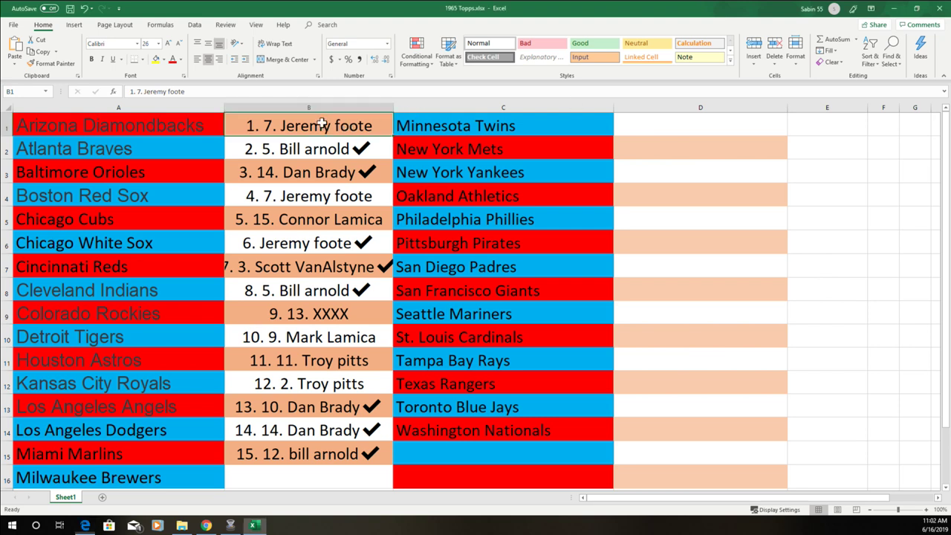
pyautogui.moveTo(315, 124); pyautogui.dragTo(315, 291)
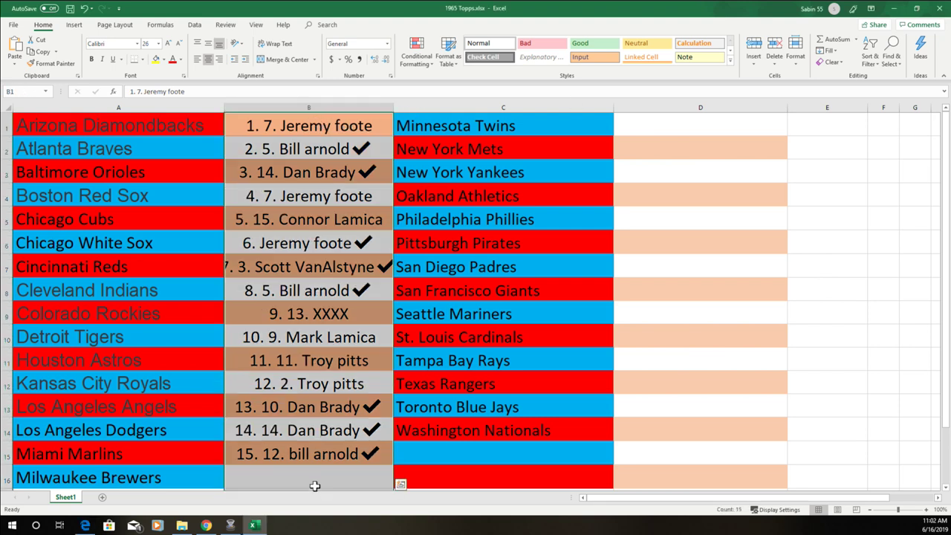
pyautogui.rightClick(310, 293)
pyautogui.click(352, 66)
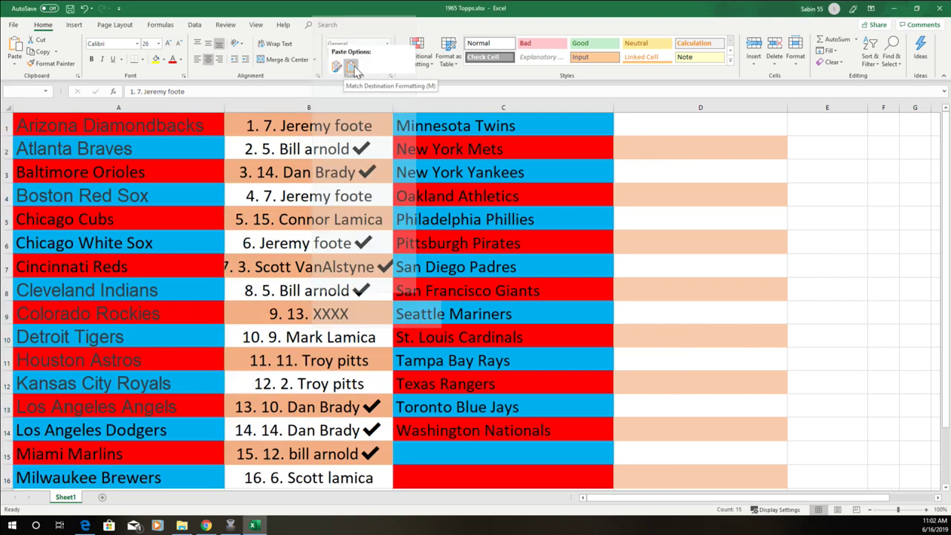
pyautogui.click(471, 291)
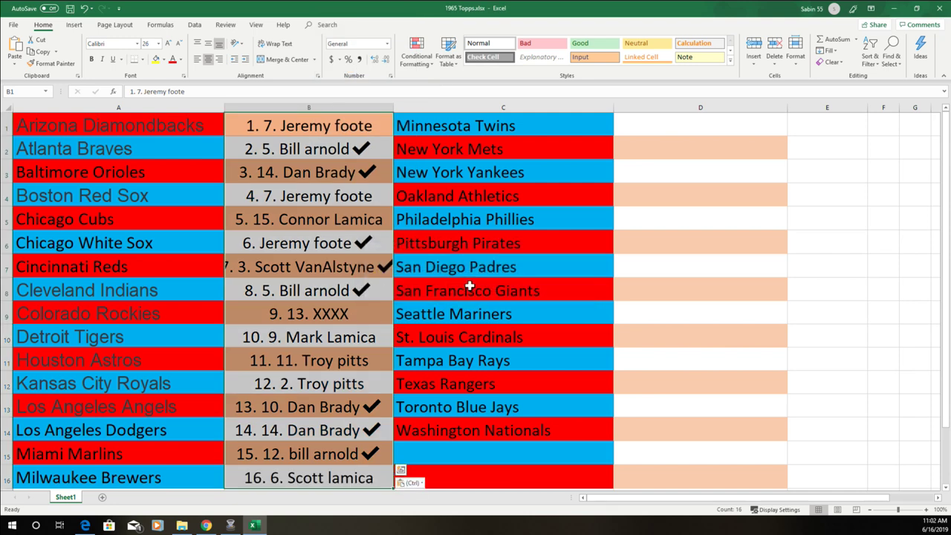
pyautogui.click(339, 269)
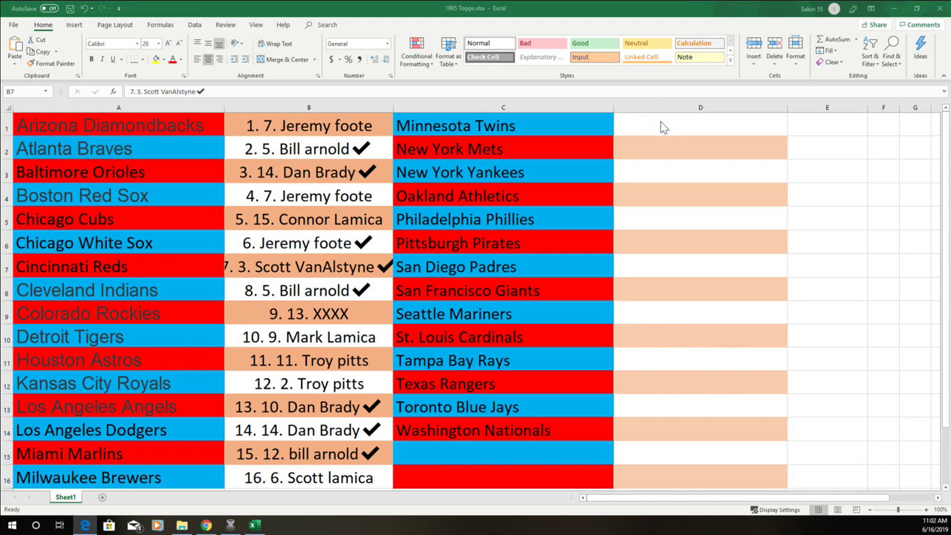
# Paste the randomized entries into D1:D14 with Match Destination Formatting.
pyautogui.press('F2')
pyautogui.click(667, 126)
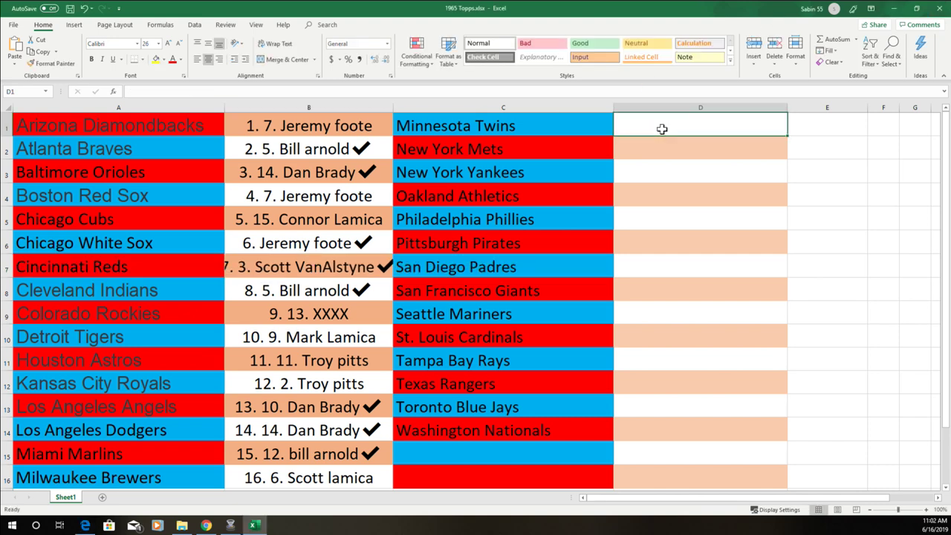
pyautogui.moveTo(667, 127); pyautogui.dragTo(701, 424)
pyautogui.rightClick(703, 358)
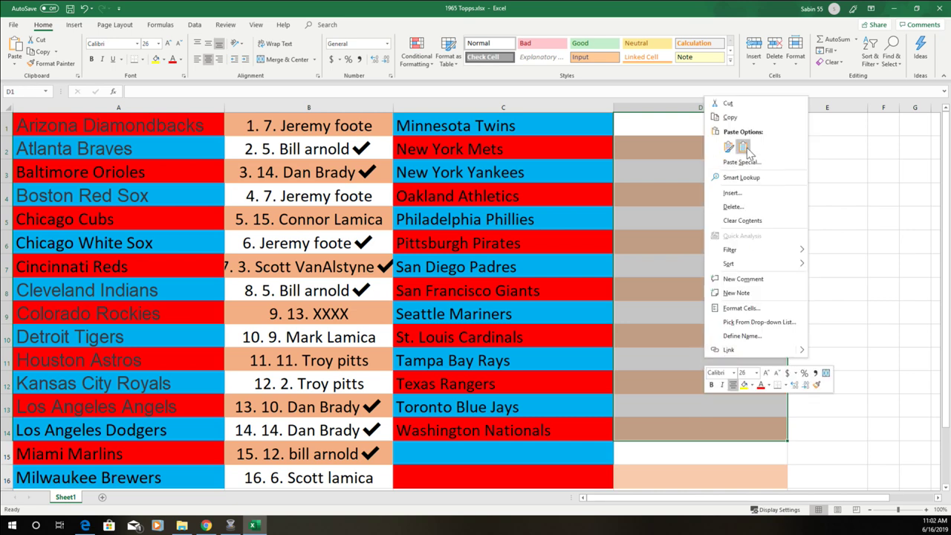
pyautogui.click(756, 153)
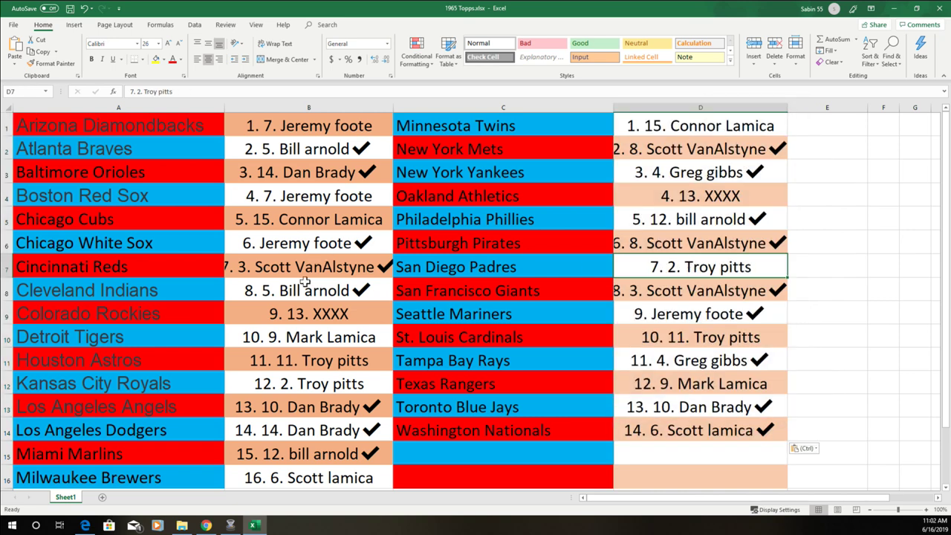
# Replace the XXXX placeholders in B9 and D4 with a participant's name.
pyautogui.click(318, 314)
pyautogui.write('Nte')
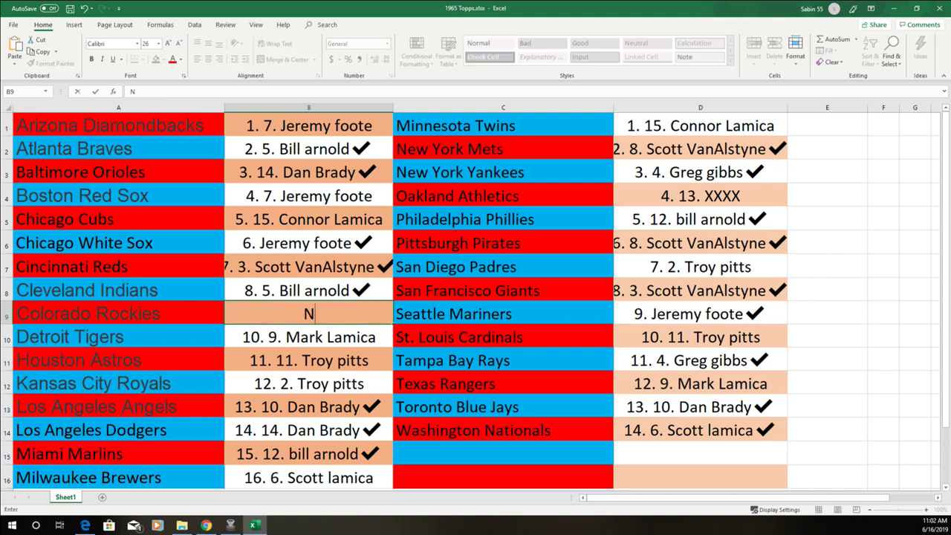
pyautogui.press('BackSpace')
pyautogui.press('BackSpace')
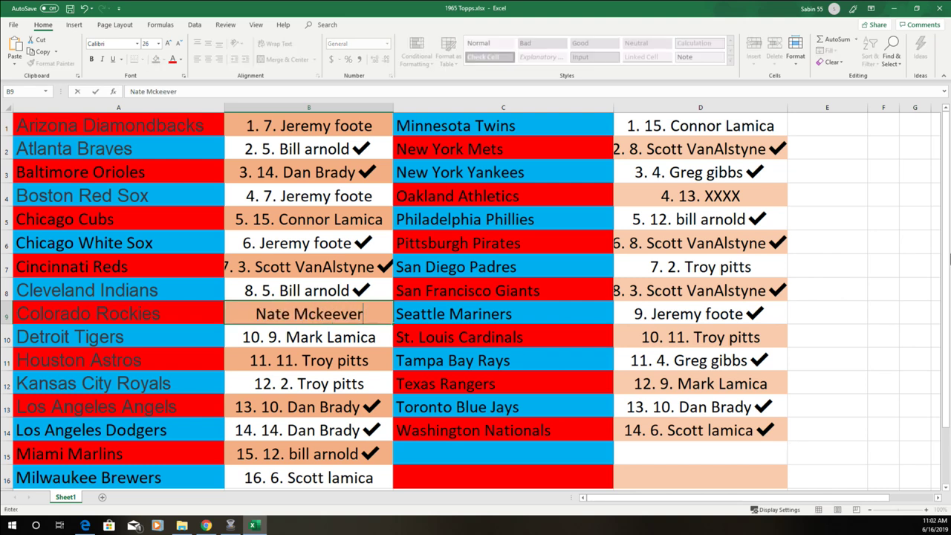
pyautogui.click(720, 199)
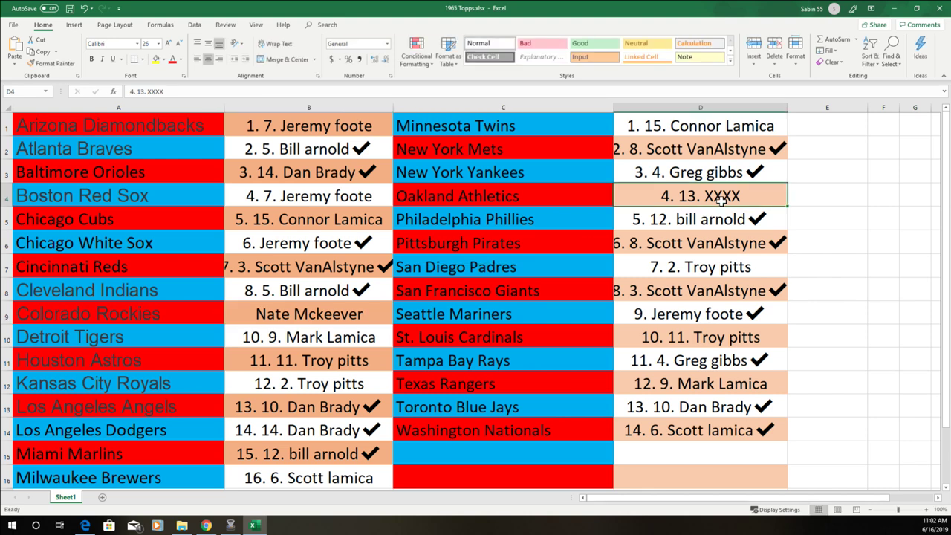
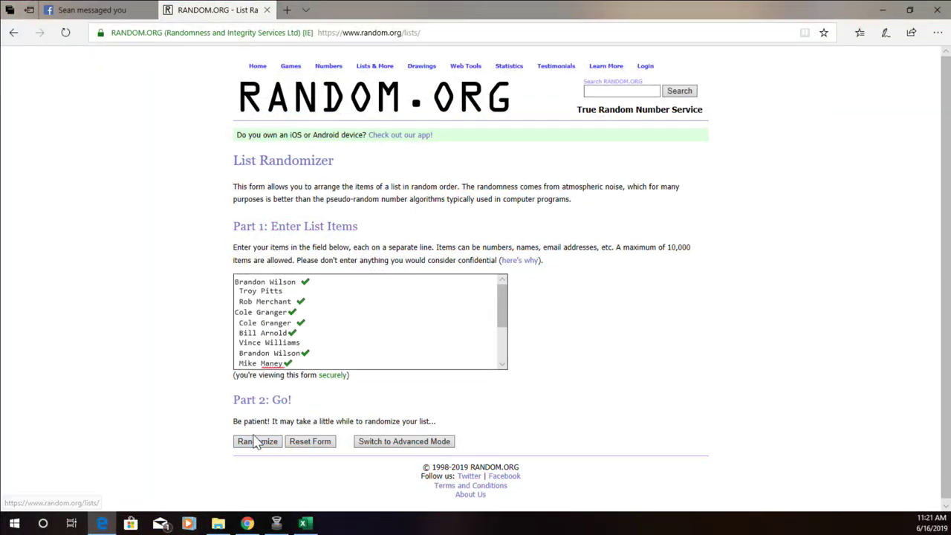
# Randomize the 16 participant names in RANDOM.ORG, then reshuffle them four more times.
pyautogui.click(256, 442)
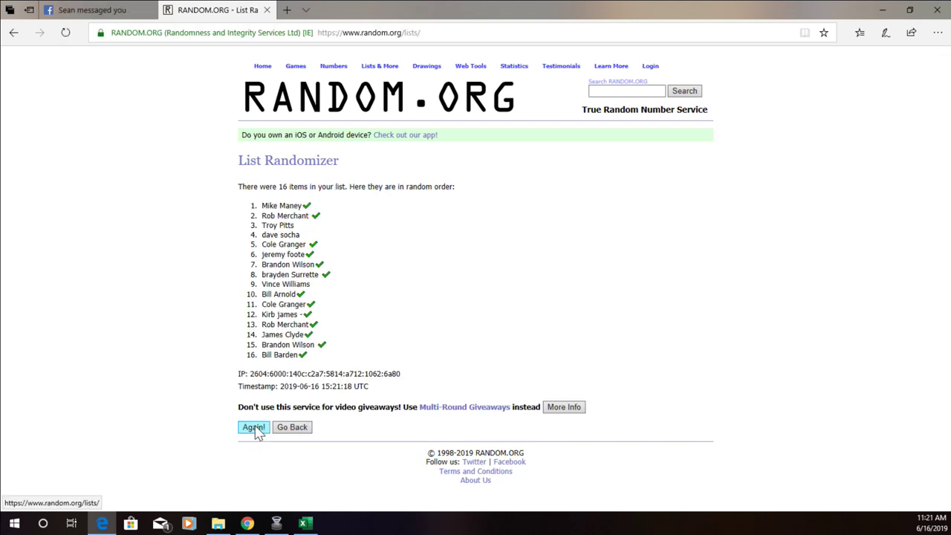
pyautogui.click(254, 430)
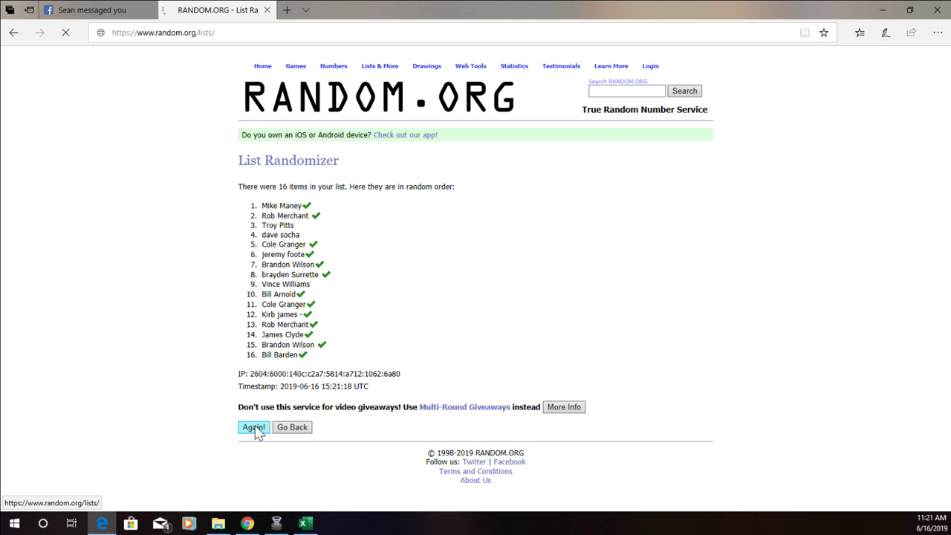
pyautogui.click(249, 453)
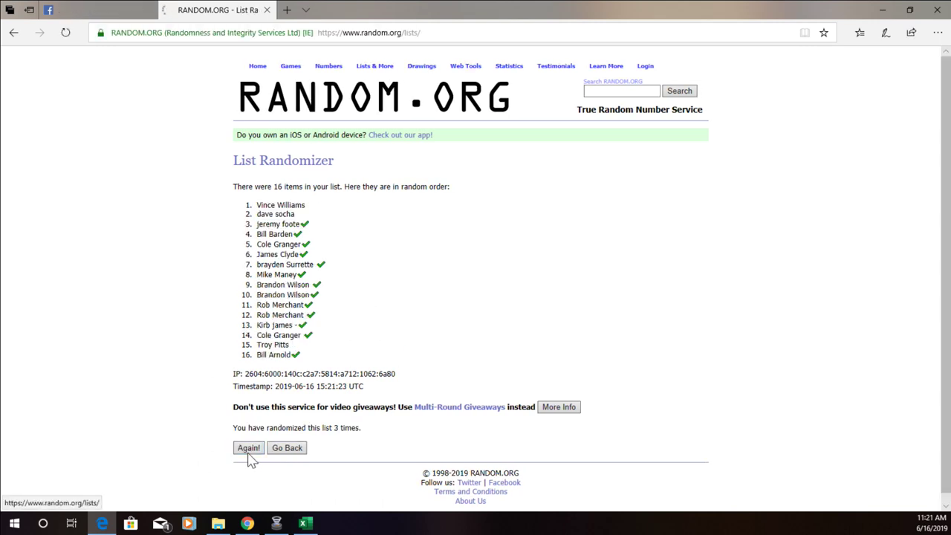
pyautogui.click(250, 452)
pyautogui.click(250, 452)
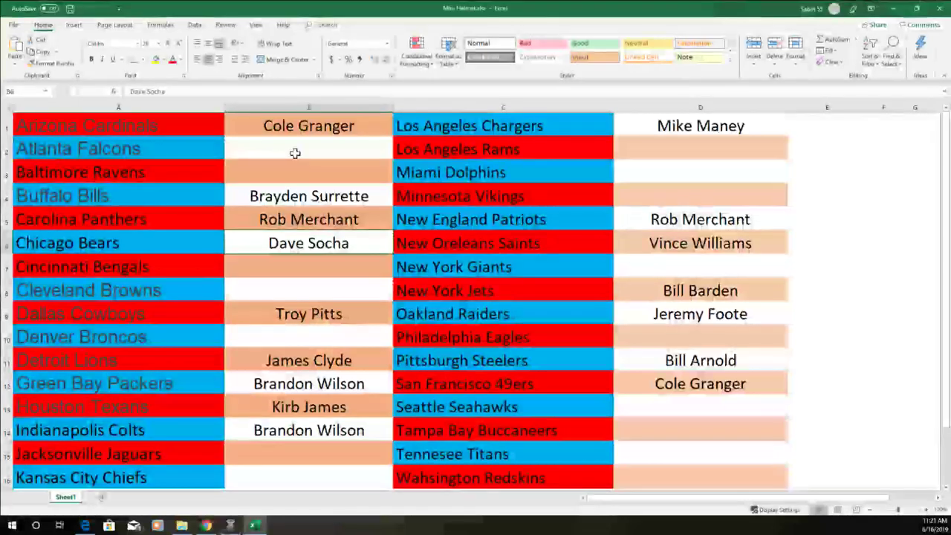
pyautogui.click(295, 153)
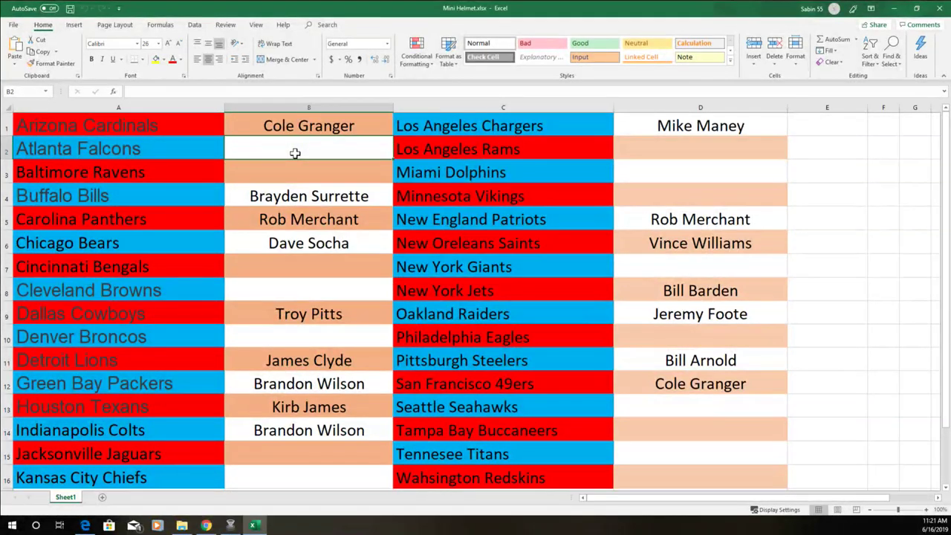
pyautogui.press('Return')
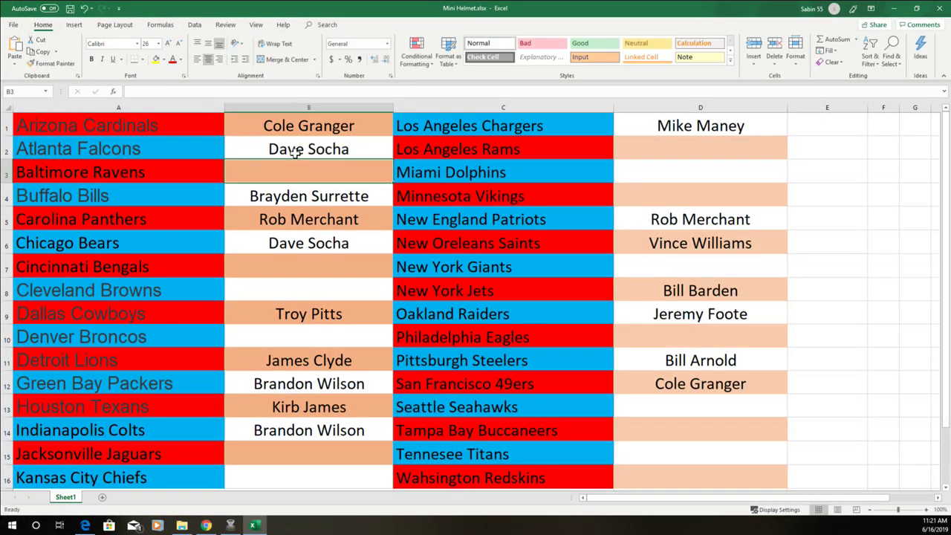
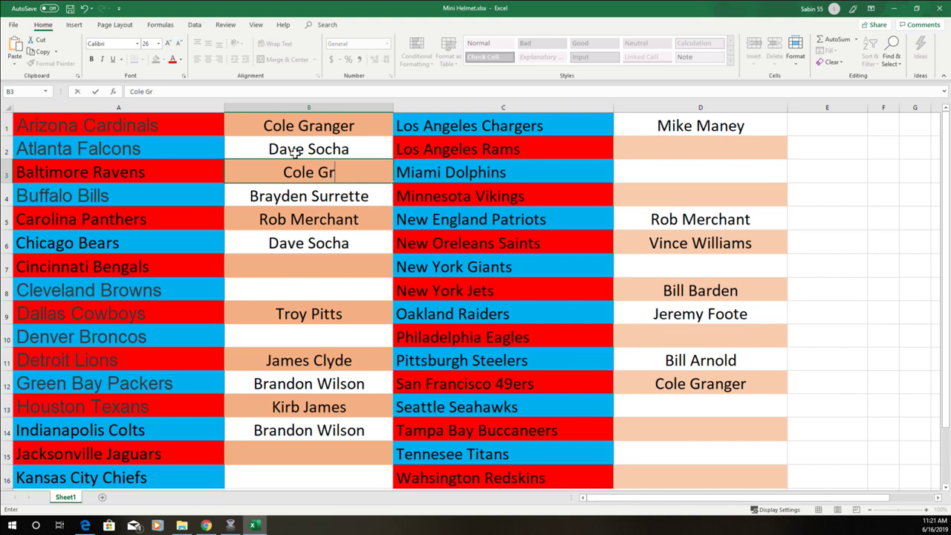
pyautogui.press('Return')
pyautogui.press('Return')
pyautogui.press('Return')
pyautogui.press('Return')
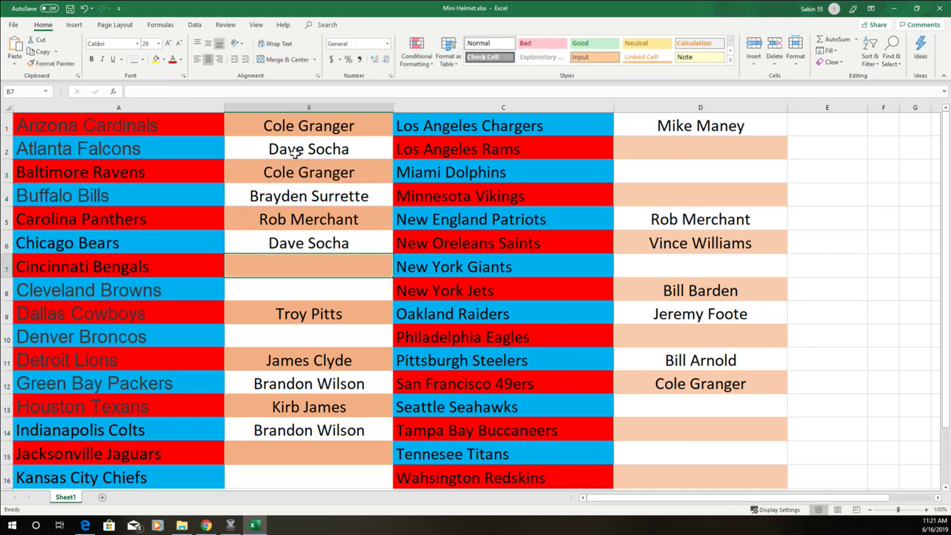
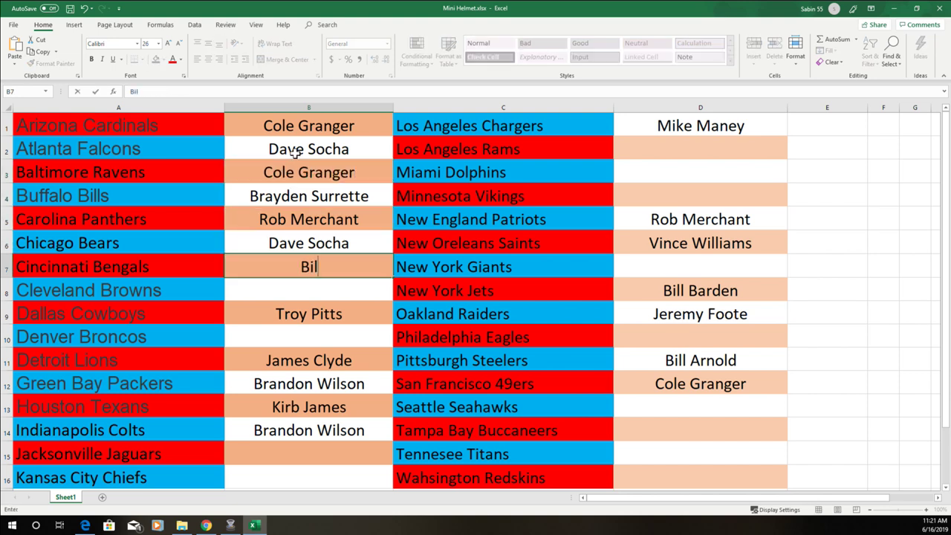
pyautogui.press('Return')
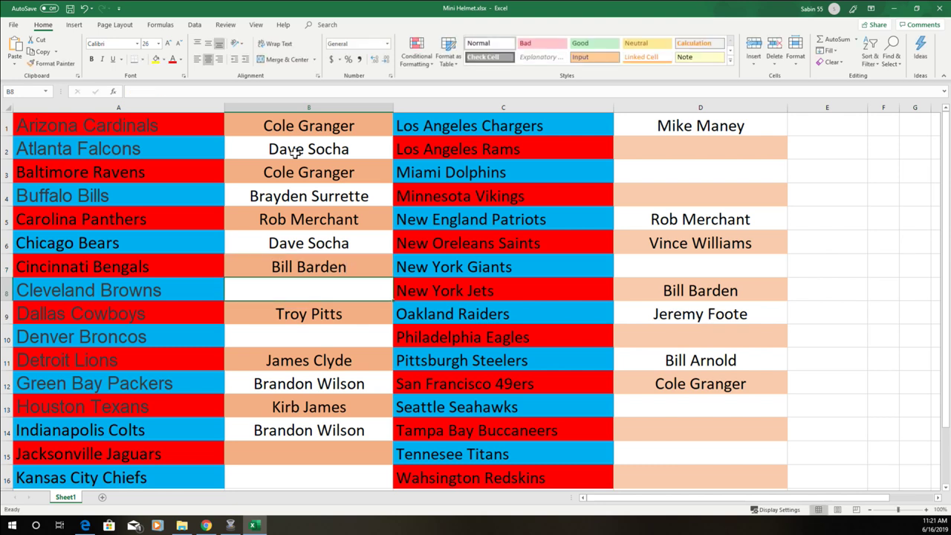
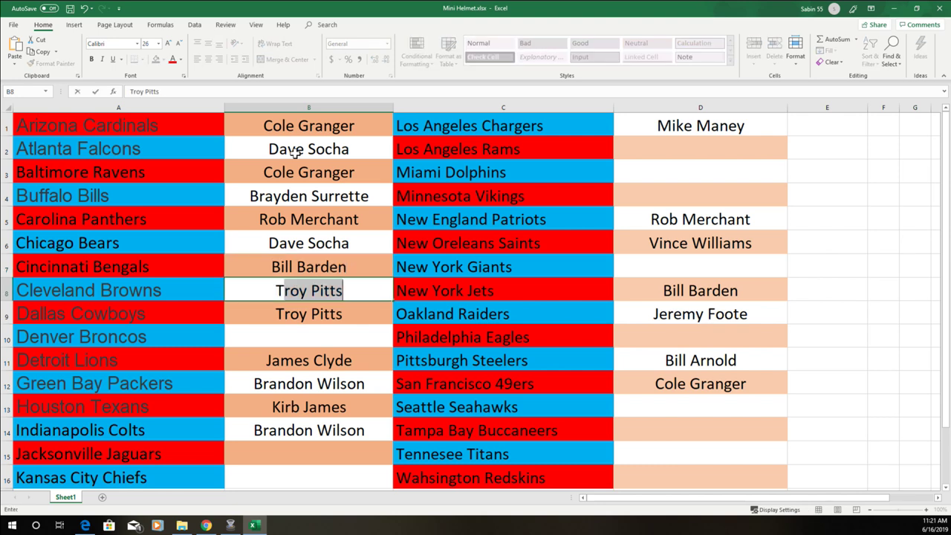
pyautogui.press('Return')
pyautogui.press('Return')
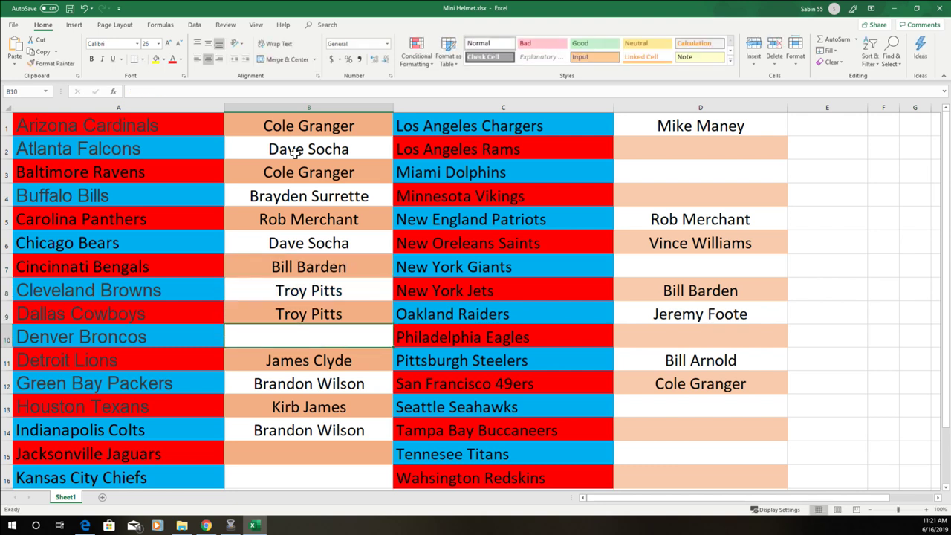
pyautogui.write('Brandon')
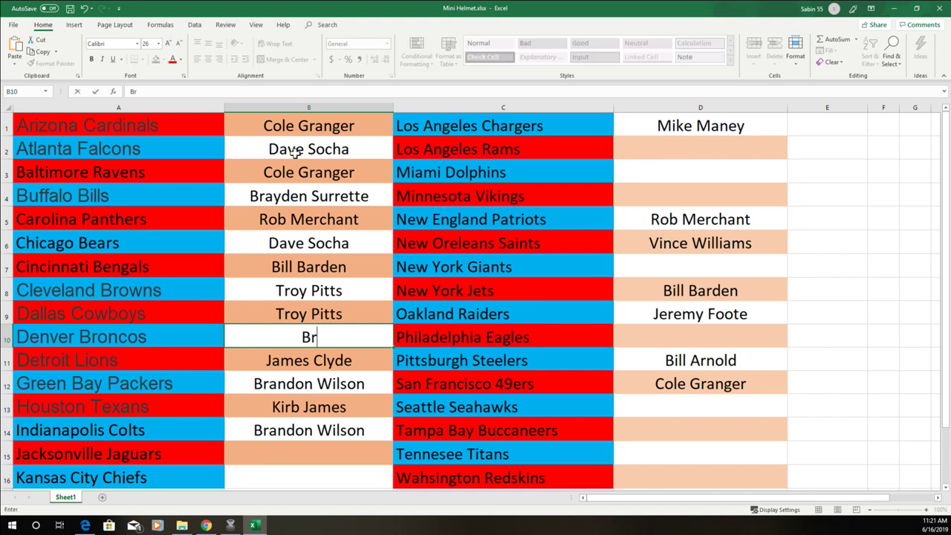
pyautogui.press('Return')
pyautogui.press('Return')
pyautogui.press('Return')
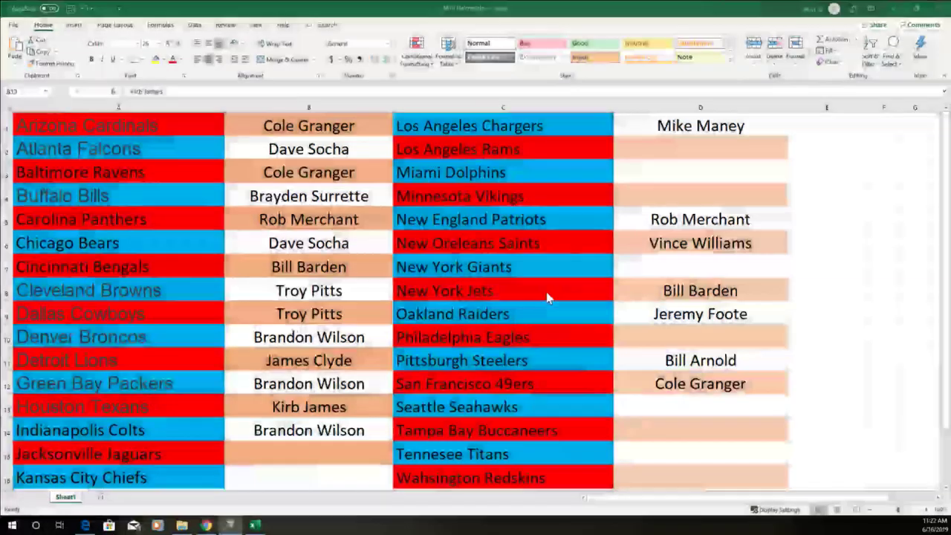
pyautogui.click(285, 450)
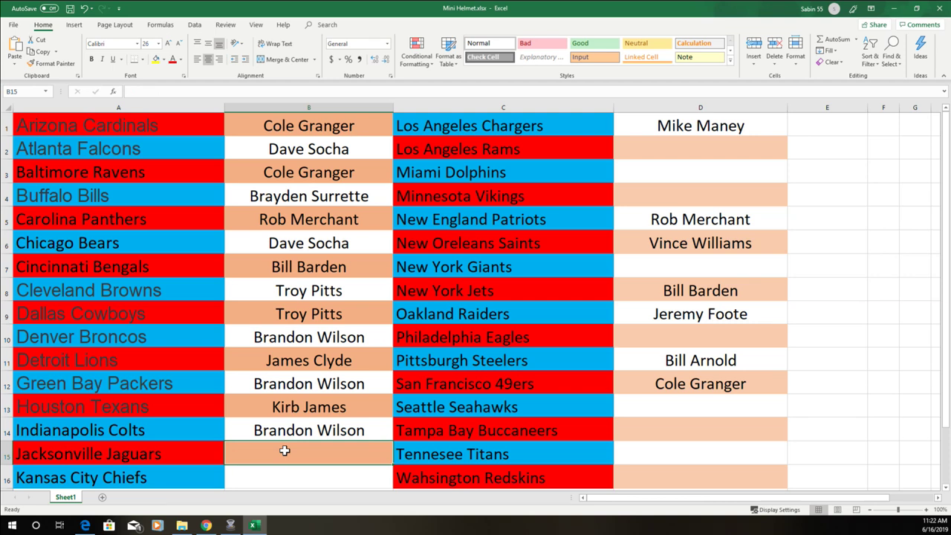
pyautogui.hotkey('alt', 'Tab')
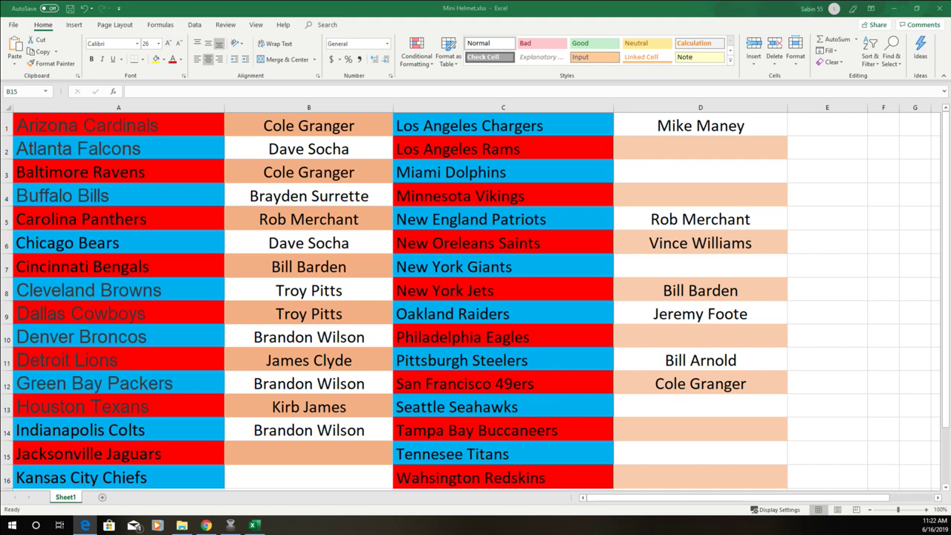
pyautogui.click(315, 446)
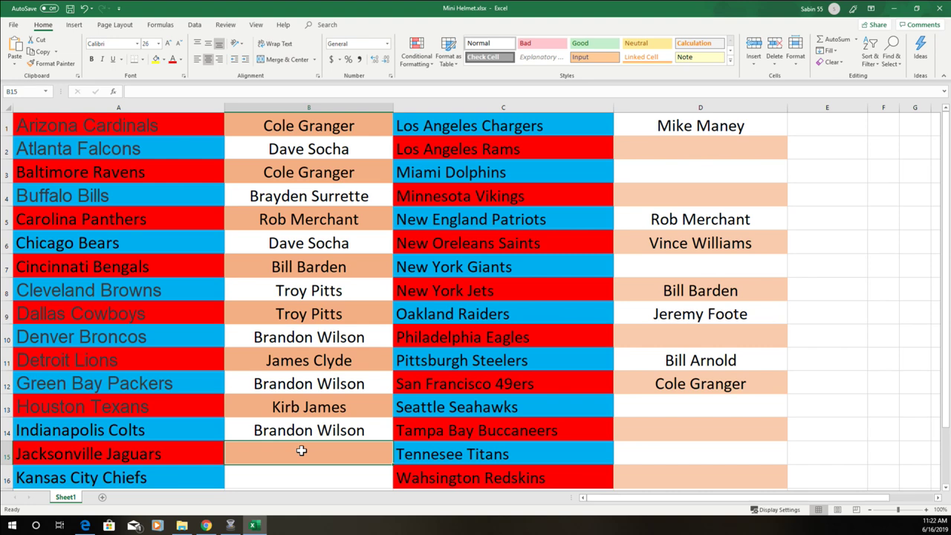
pyautogui.write('Ja')
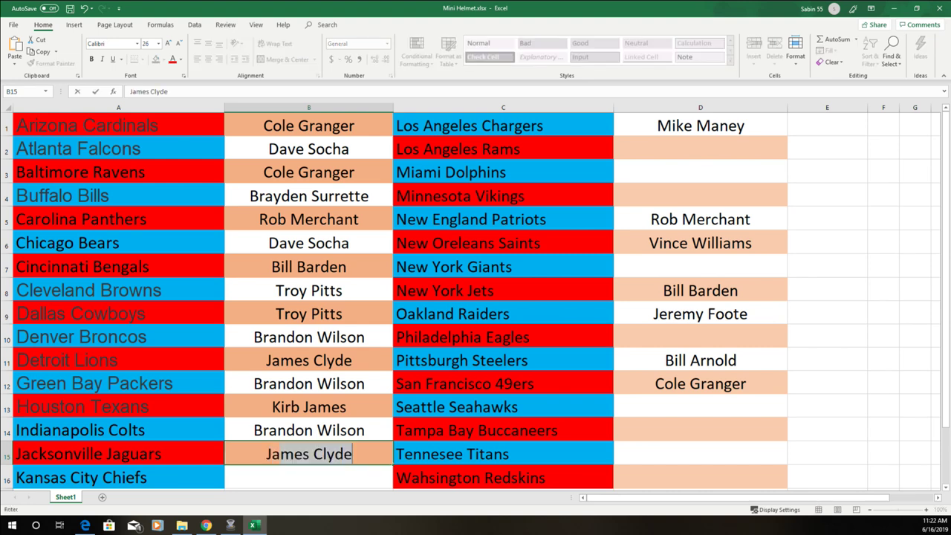
pyautogui.press('Return')
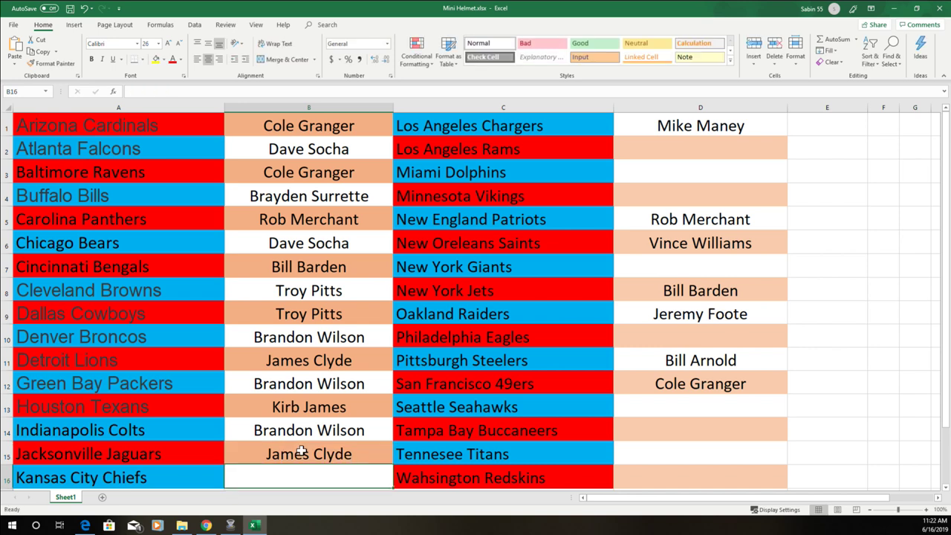
pyautogui.write('Rob')
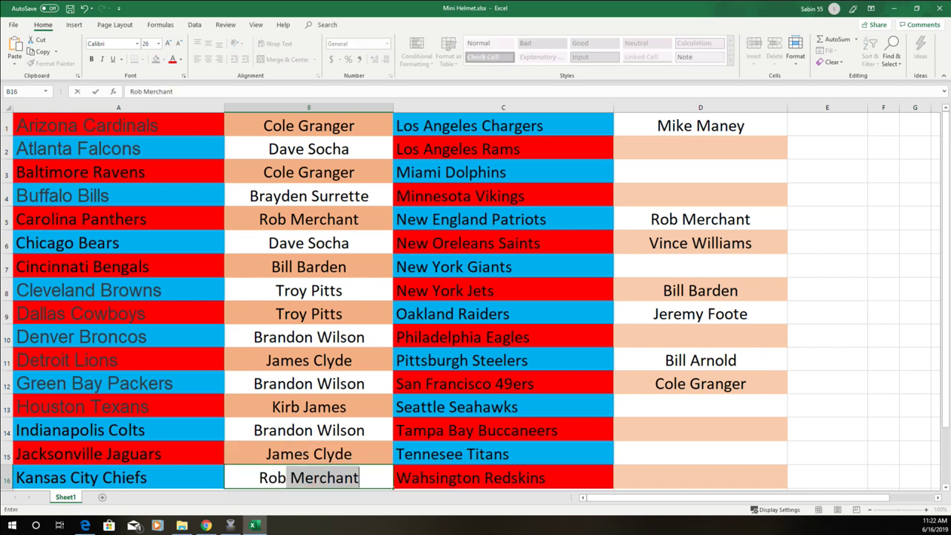
pyautogui.click(687, 147)
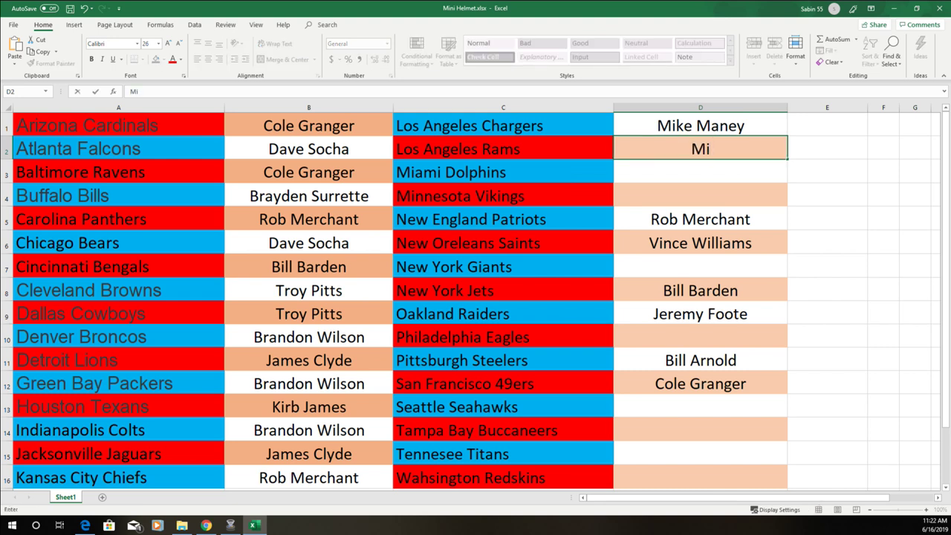
pyautogui.press('Return')
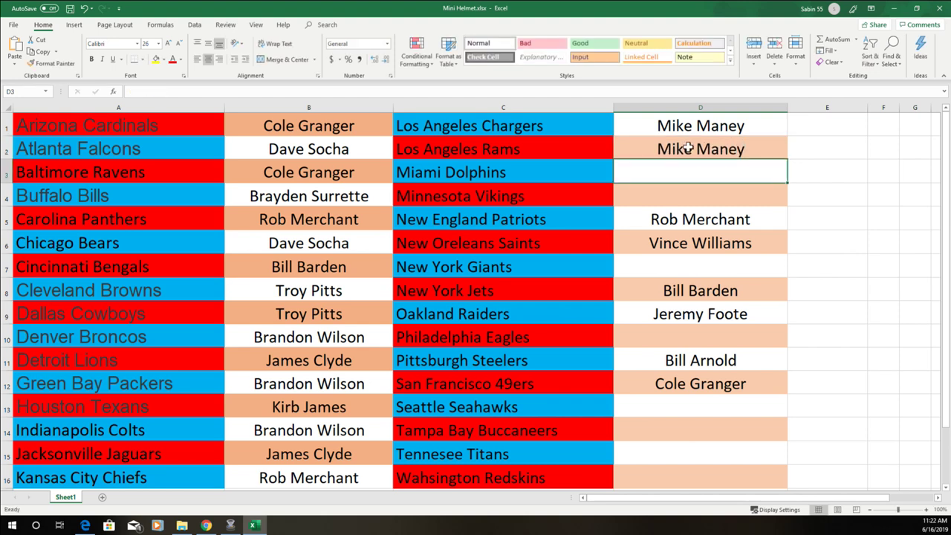
pyautogui.press('Return')
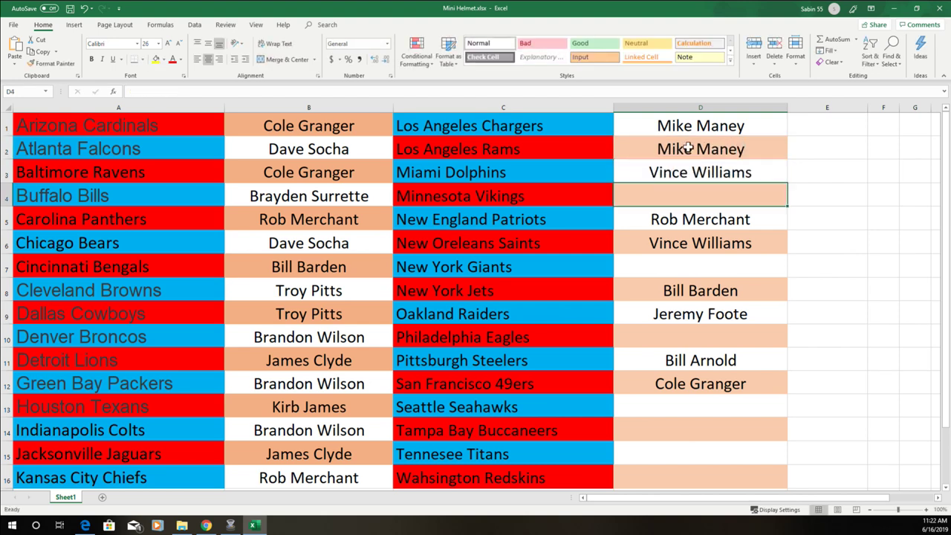
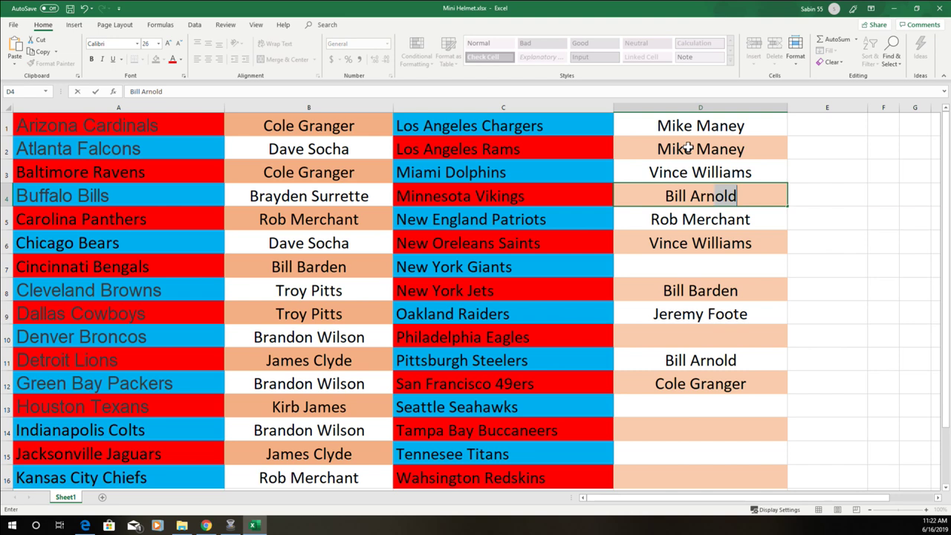
pyautogui.press('Return')
pyautogui.press('Return')
pyautogui.press('Return')
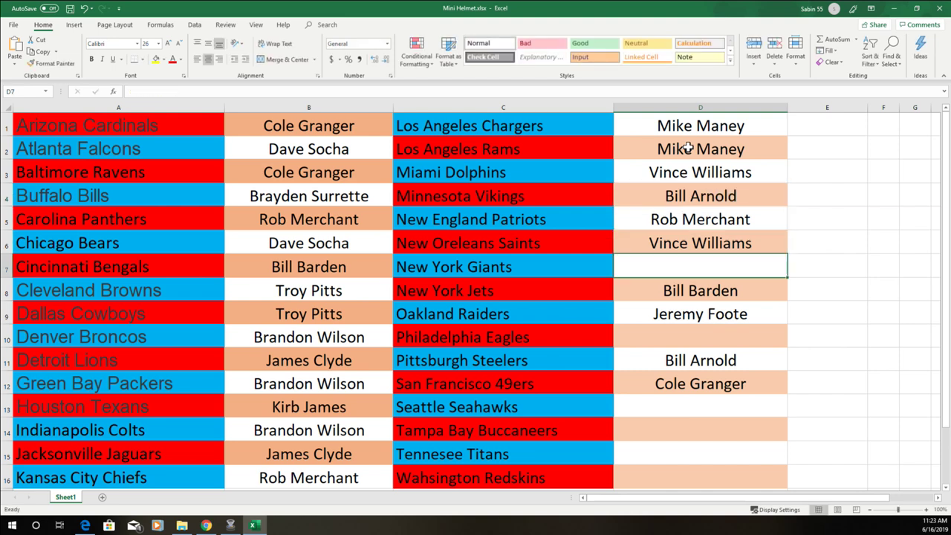
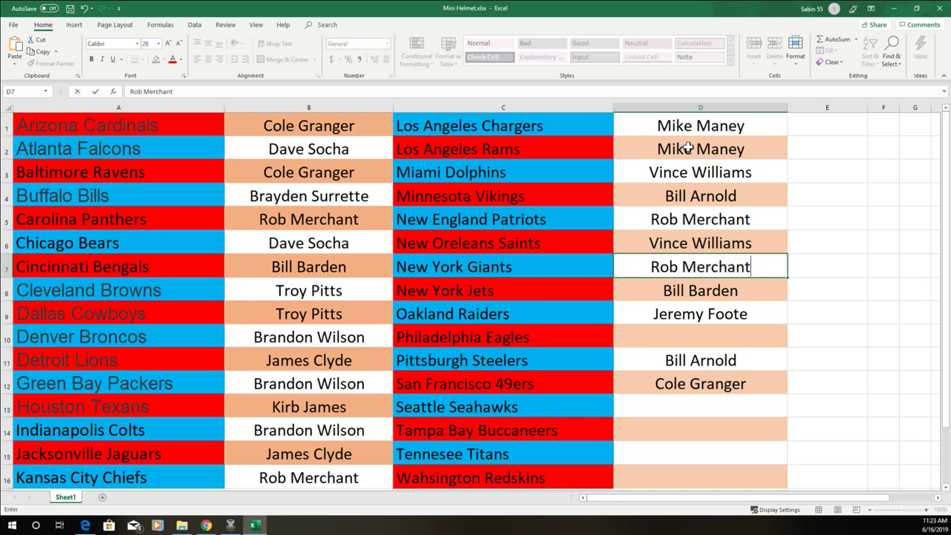
pyautogui.press('Return')
pyautogui.press('Return')
pyautogui.press('Return')
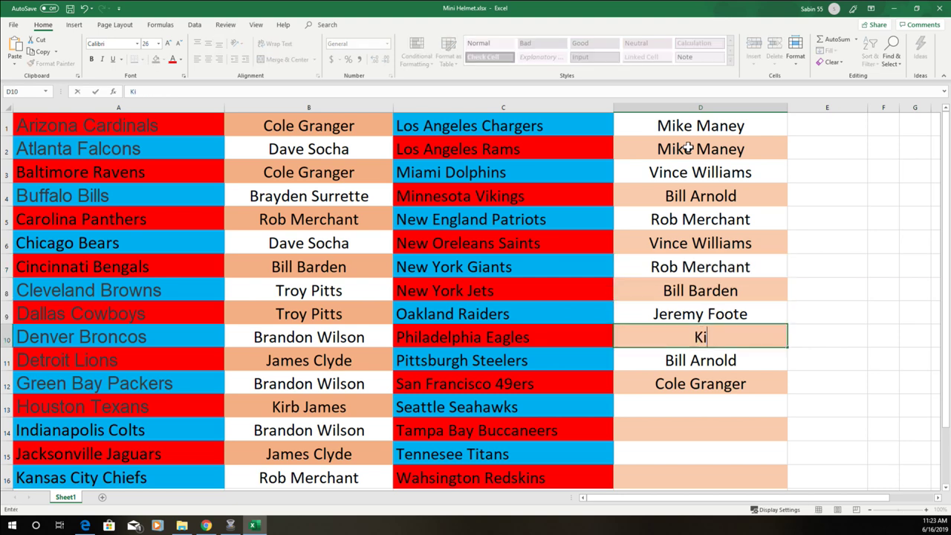
pyautogui.press('Return')
pyautogui.press('Return')
pyautogui.press('Return')
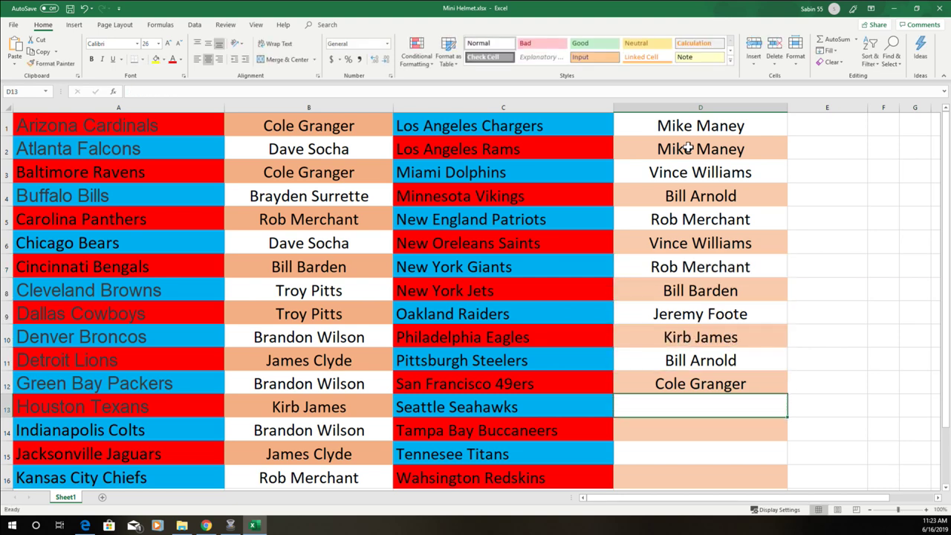
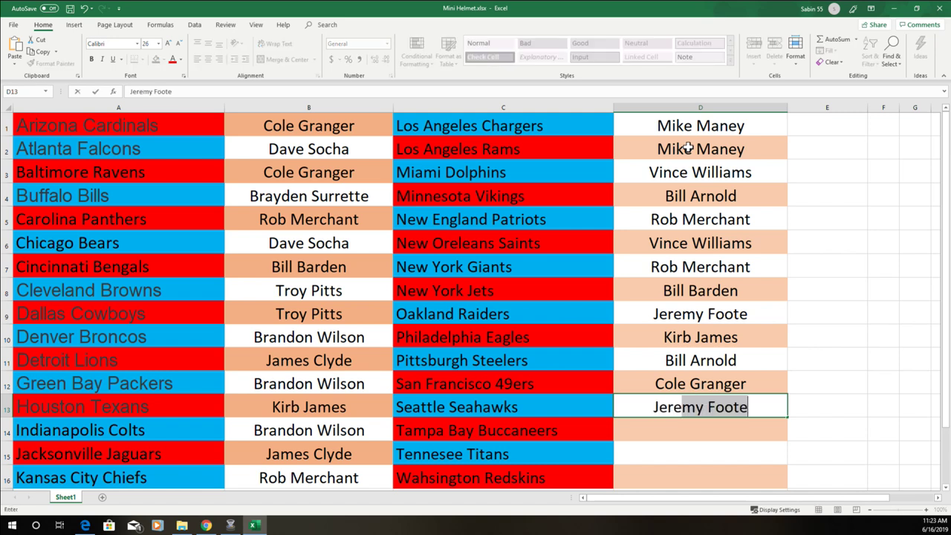
pyautogui.press('Return')
pyautogui.press('Return')
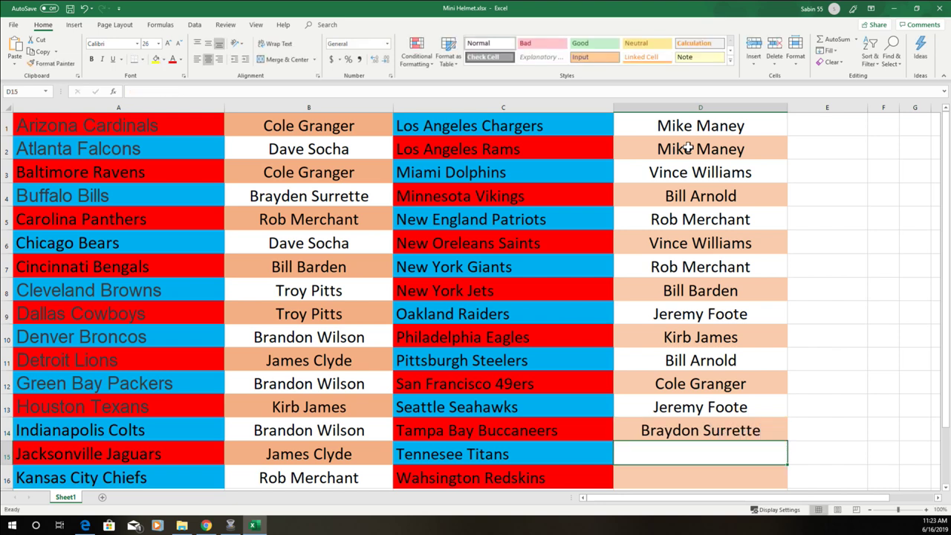
pyautogui.press('Return')
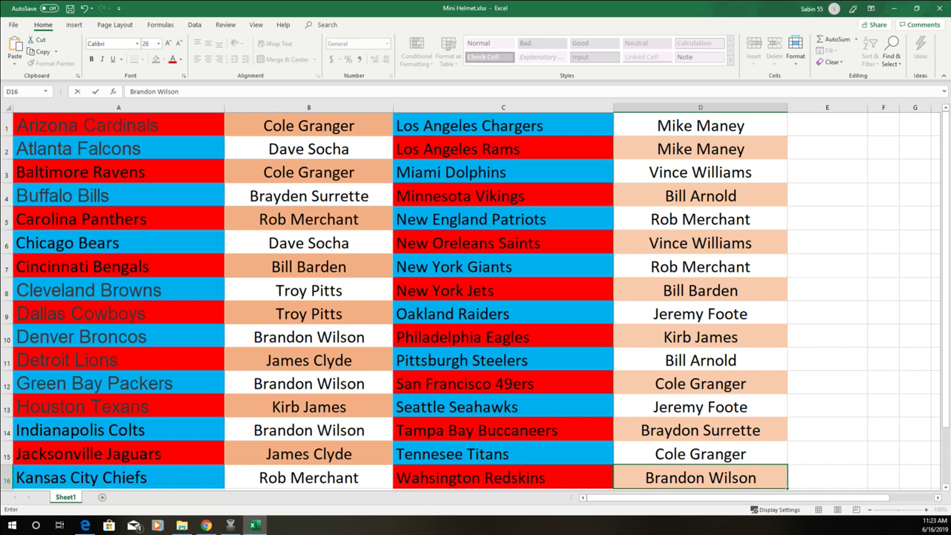
pyautogui.click(85, 525)
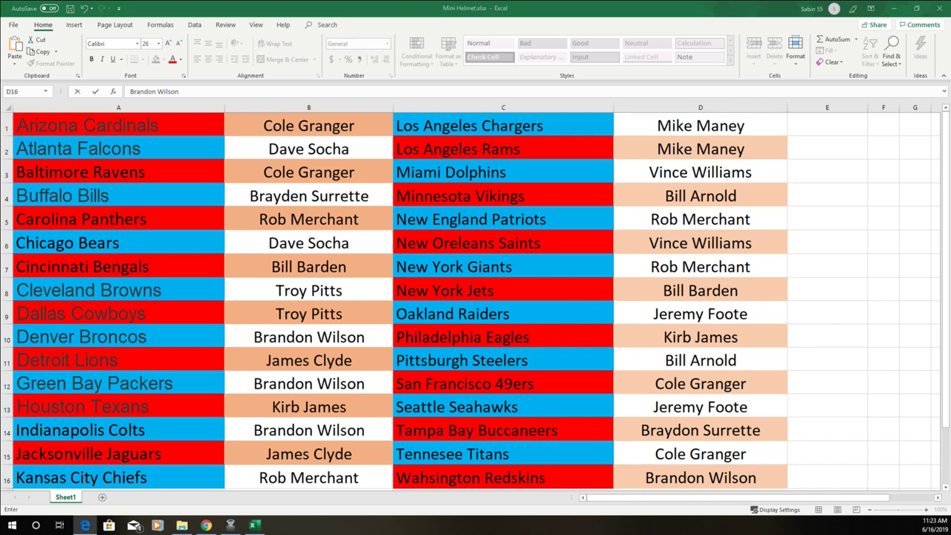